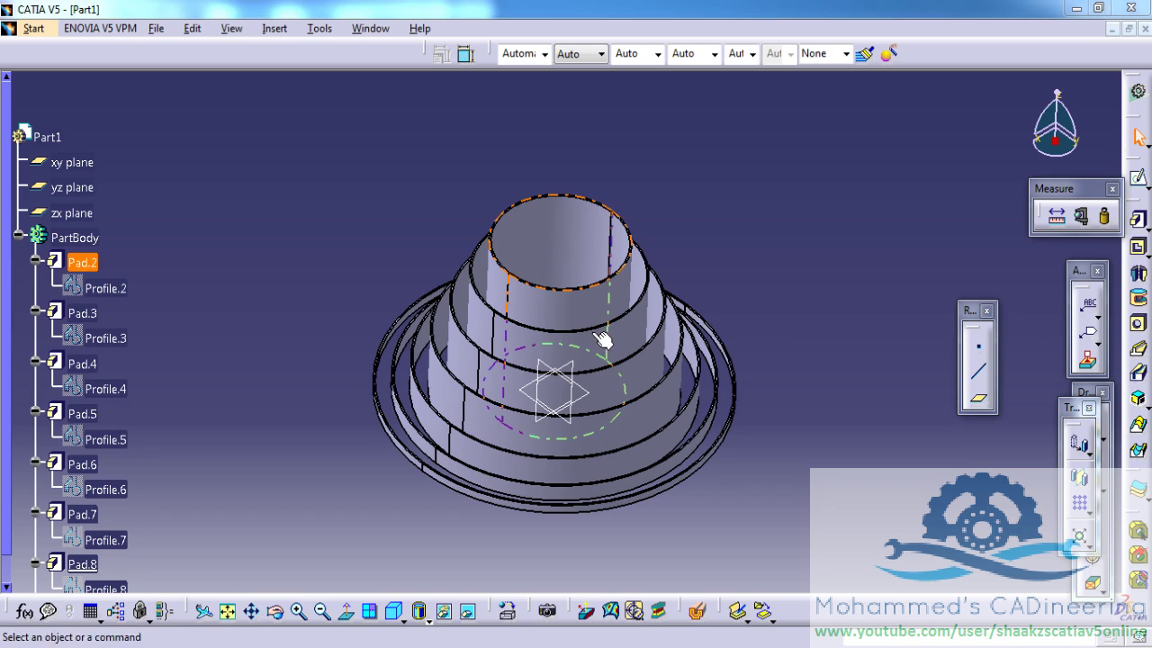
middle_drag(621, 334, 655, 355)
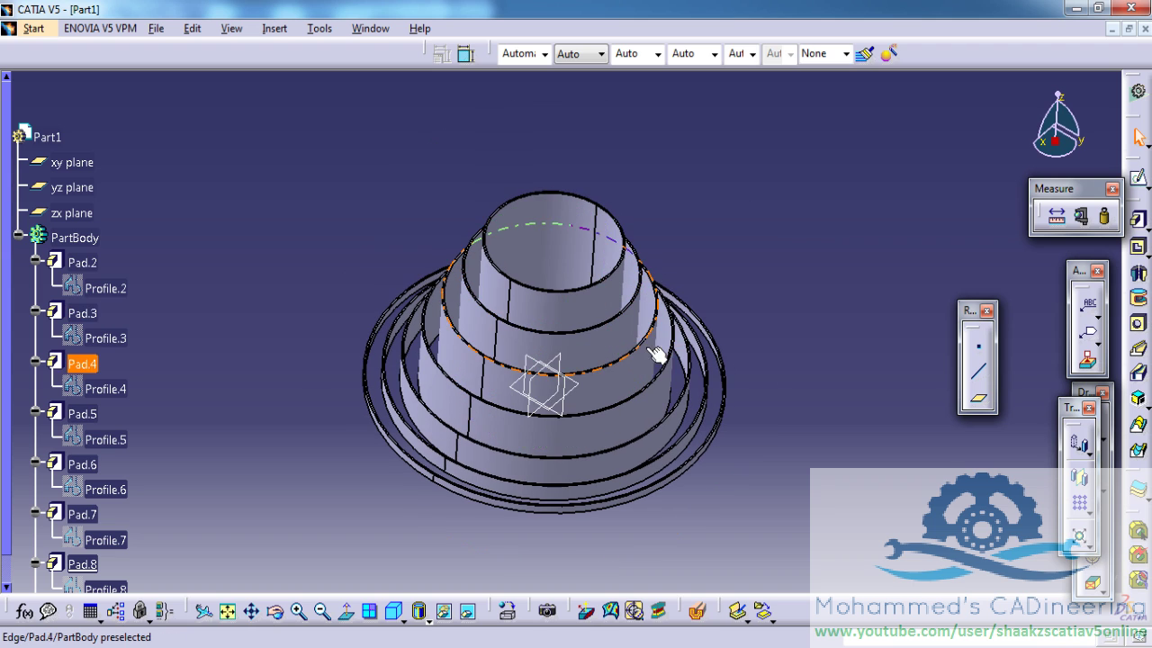
middle_drag(567, 249, 630, 226)
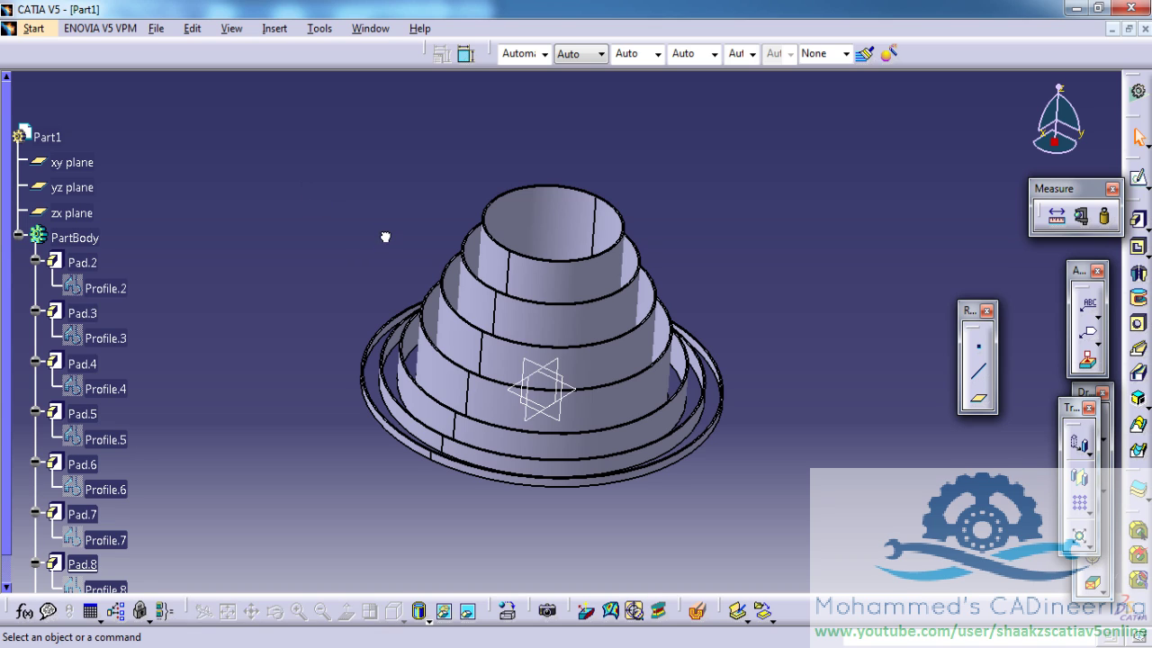
Create a new document of type Part and accept the new part settings
click(155, 28)
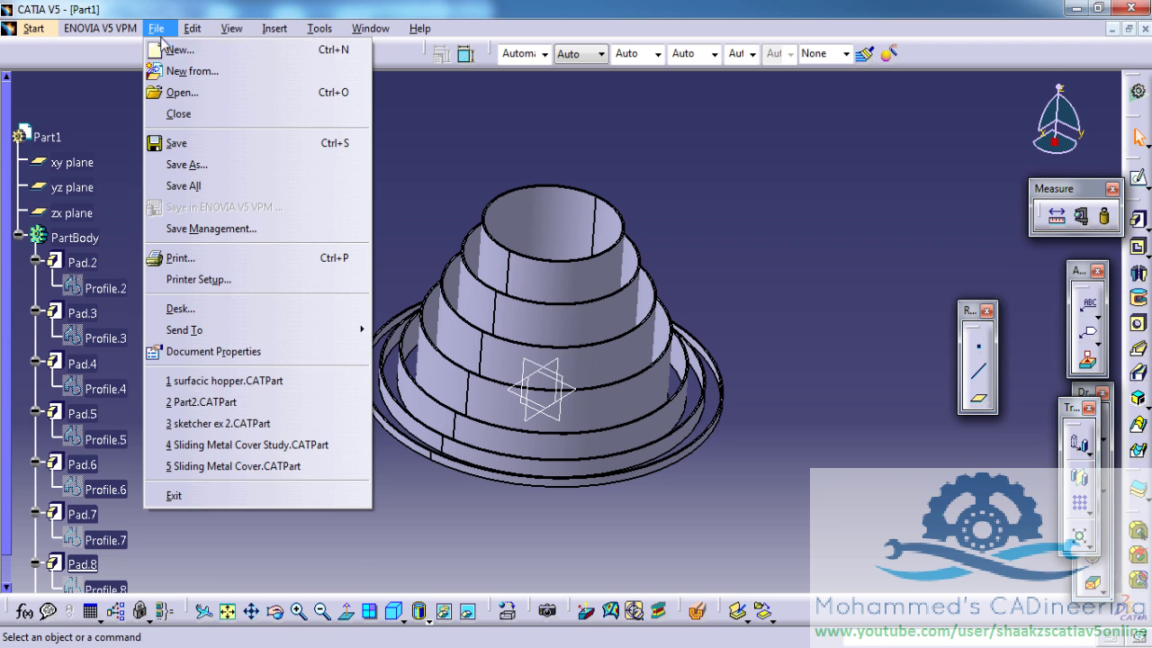
click(171, 47)
click(942, 323)
scroll(943, 326, down, 3)
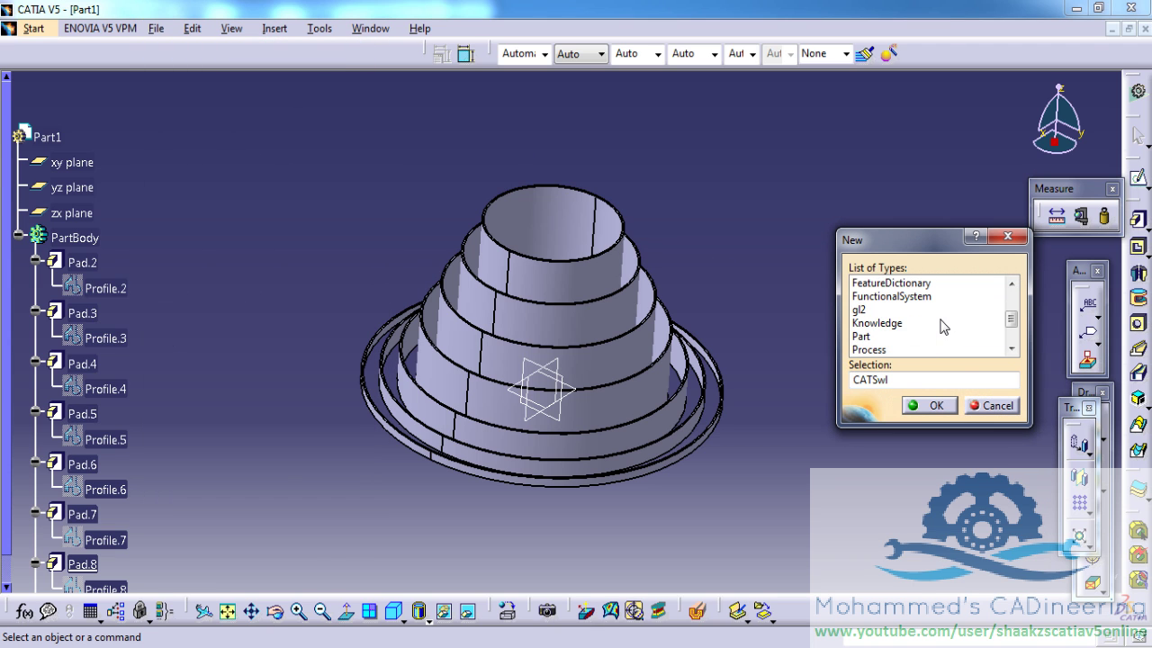
click(861, 336)
click(930, 405)
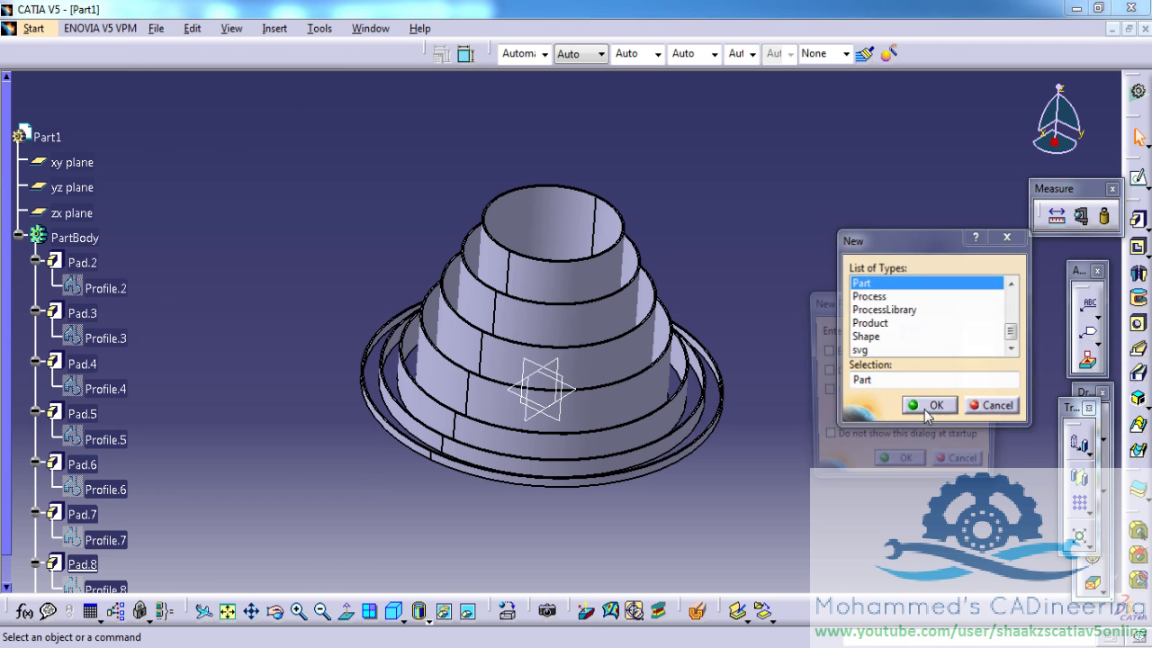
click(898, 466)
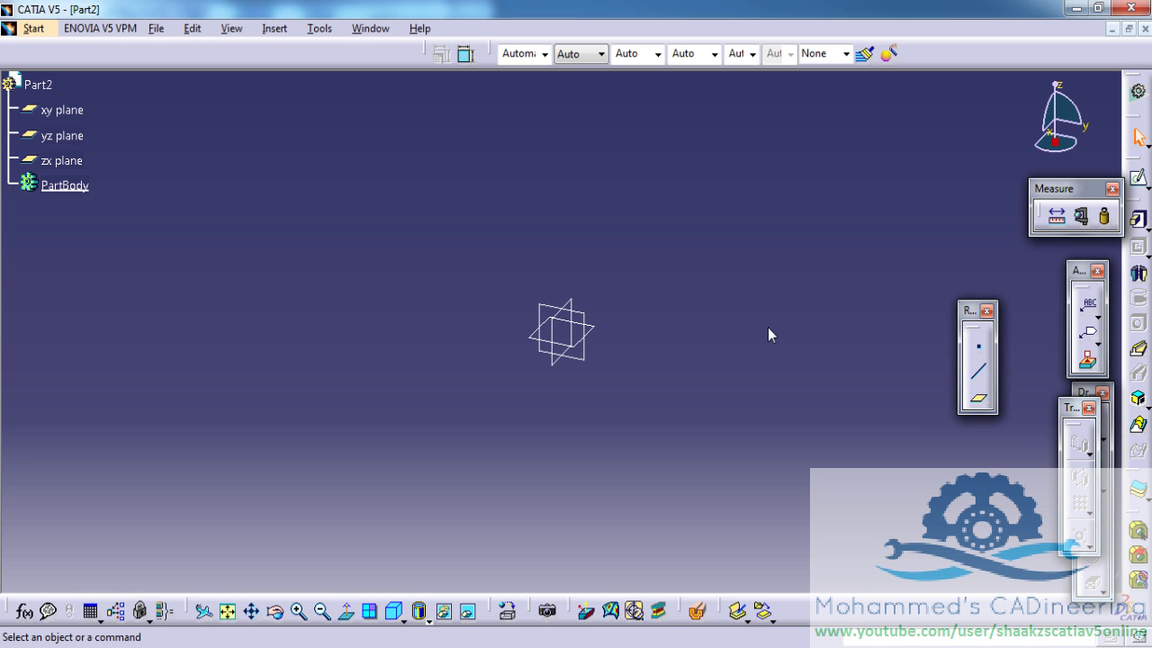
Sketch a closed twelve-sided cross-shaped profile around the origin on the xy plane, about 113 mm wide and 113 mm tall
click(1139, 178)
click(596, 331)
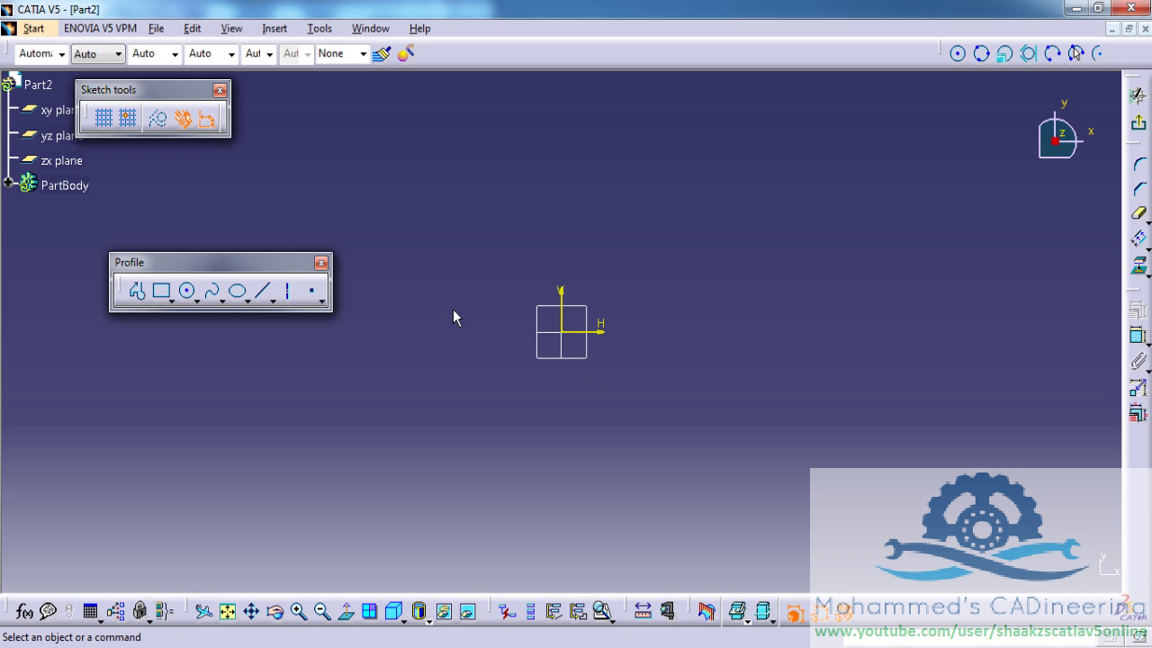
click(137, 292)
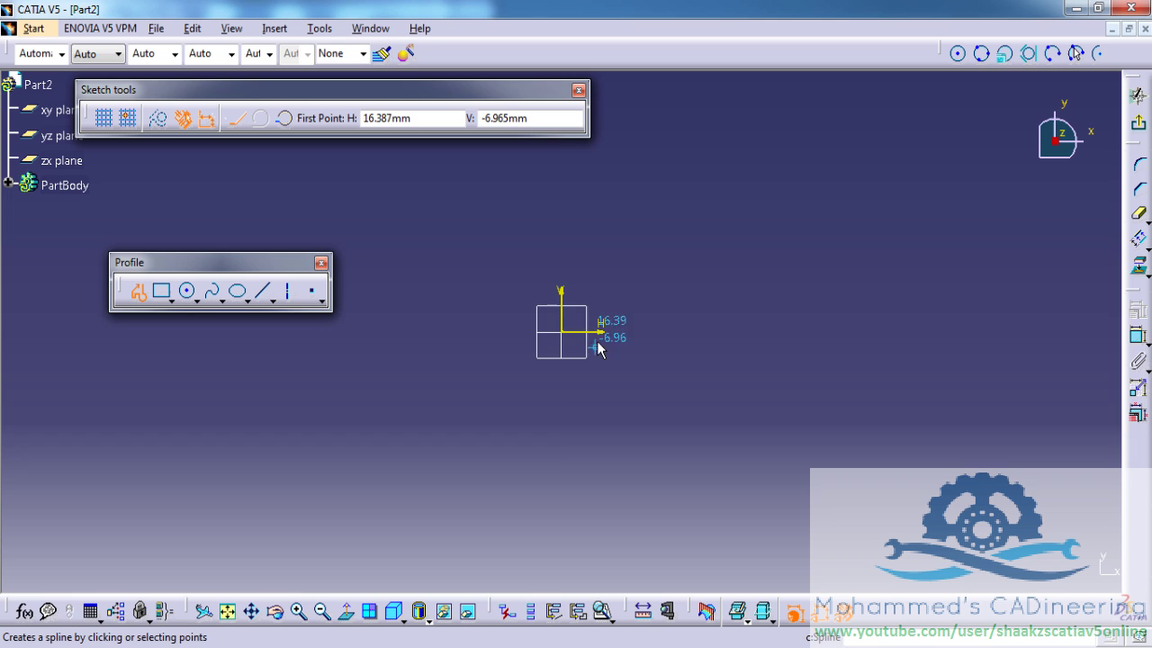
click(537, 288)
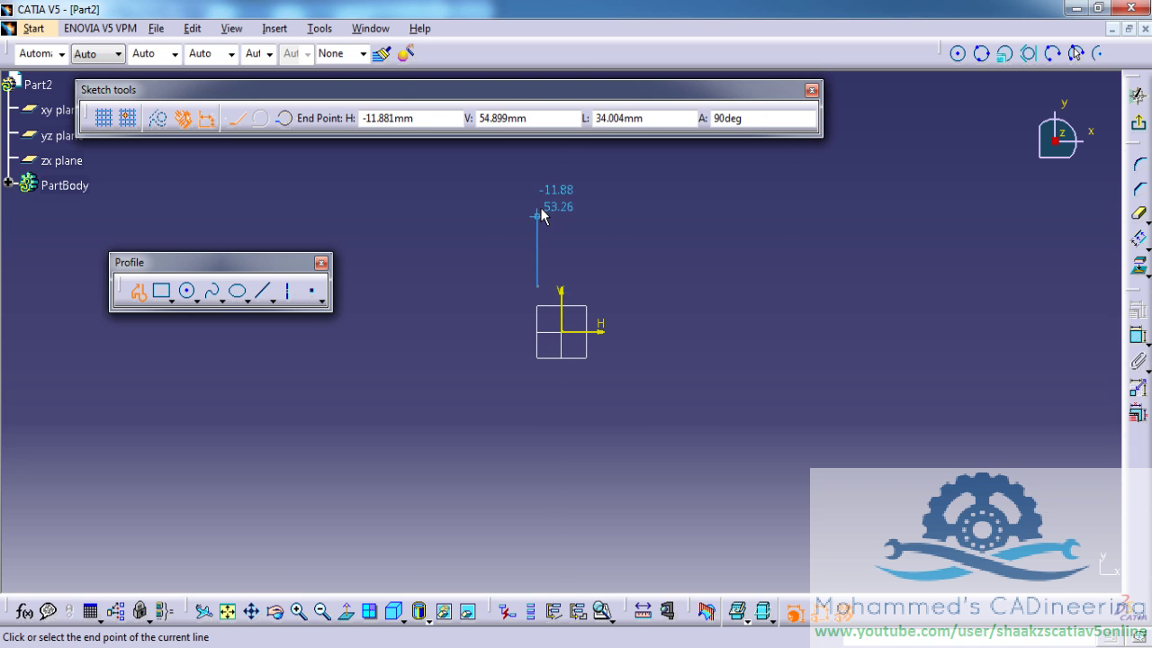
click(538, 191)
click(586, 191)
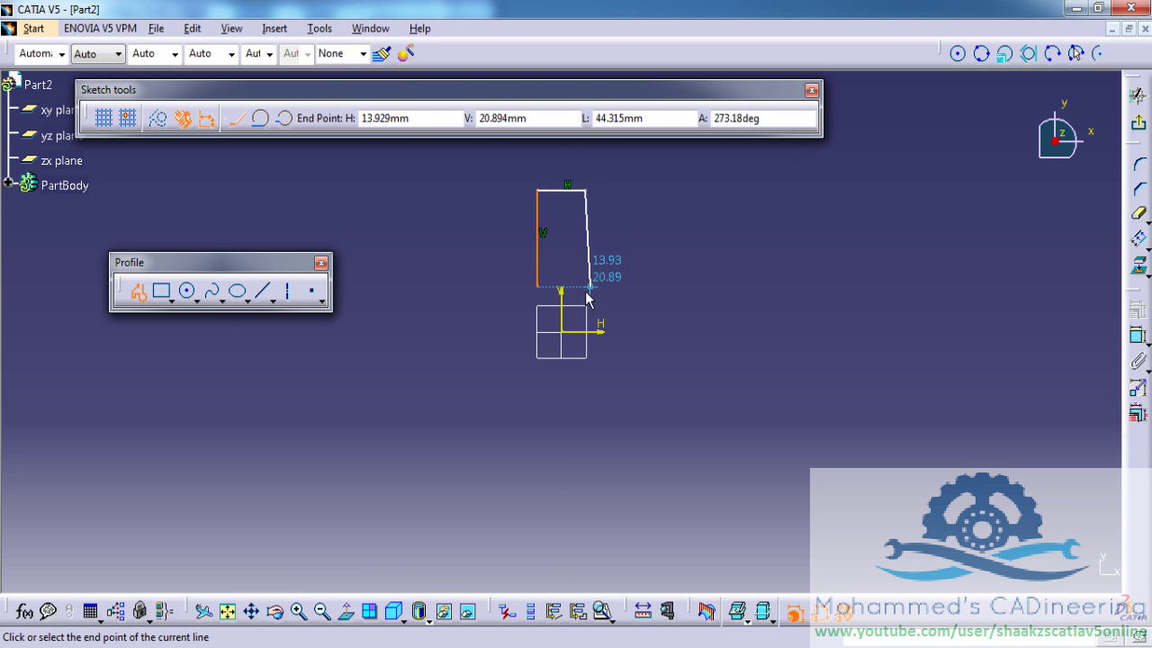
click(685, 286)
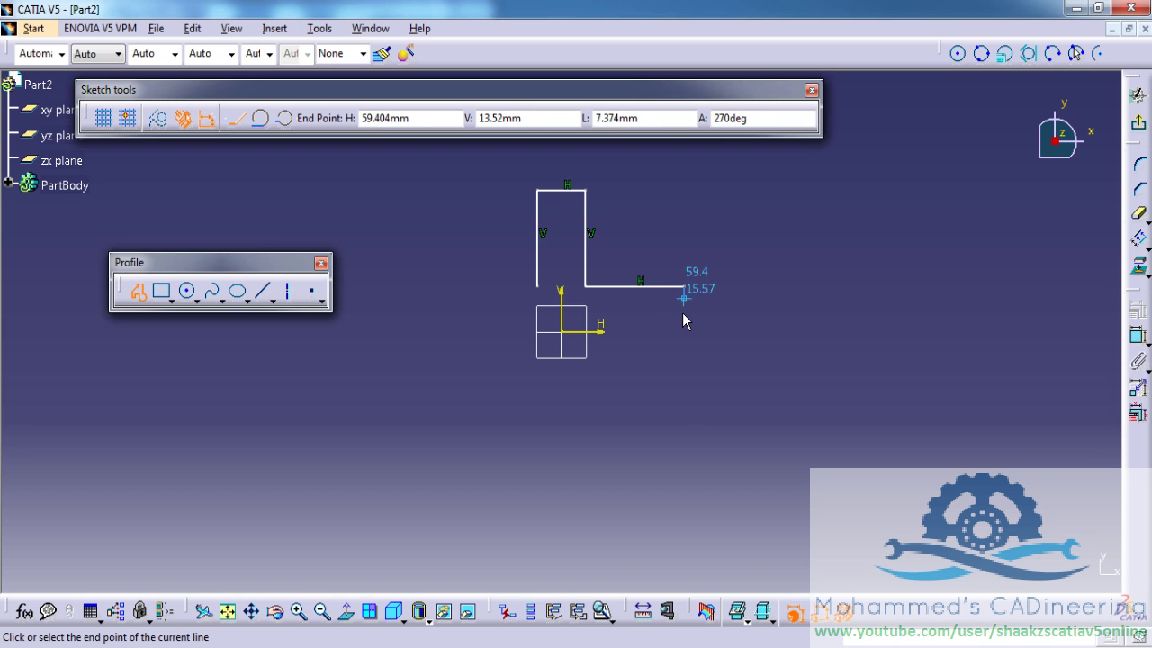
click(685, 359)
click(592, 358)
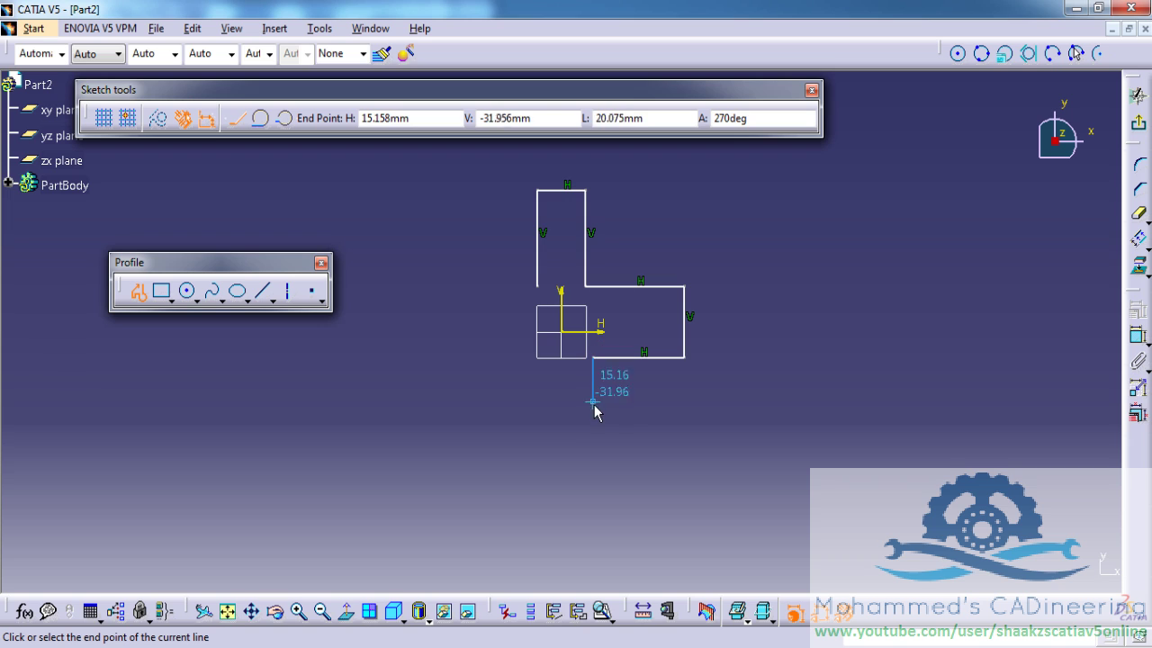
click(593, 436)
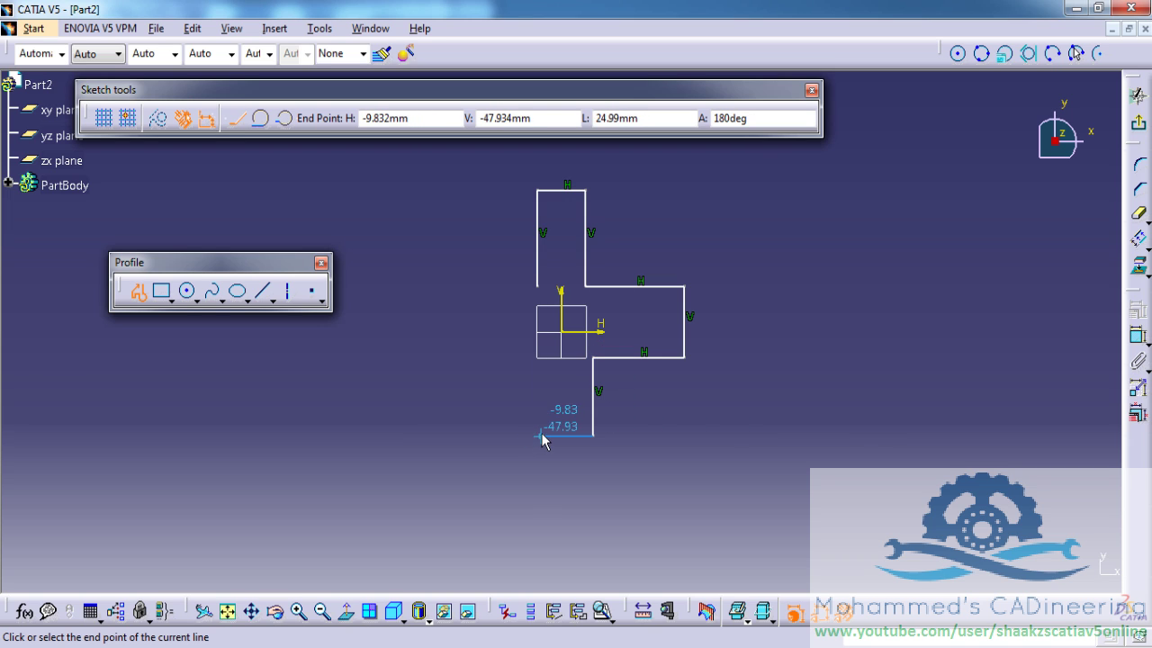
click(541, 435)
click(541, 358)
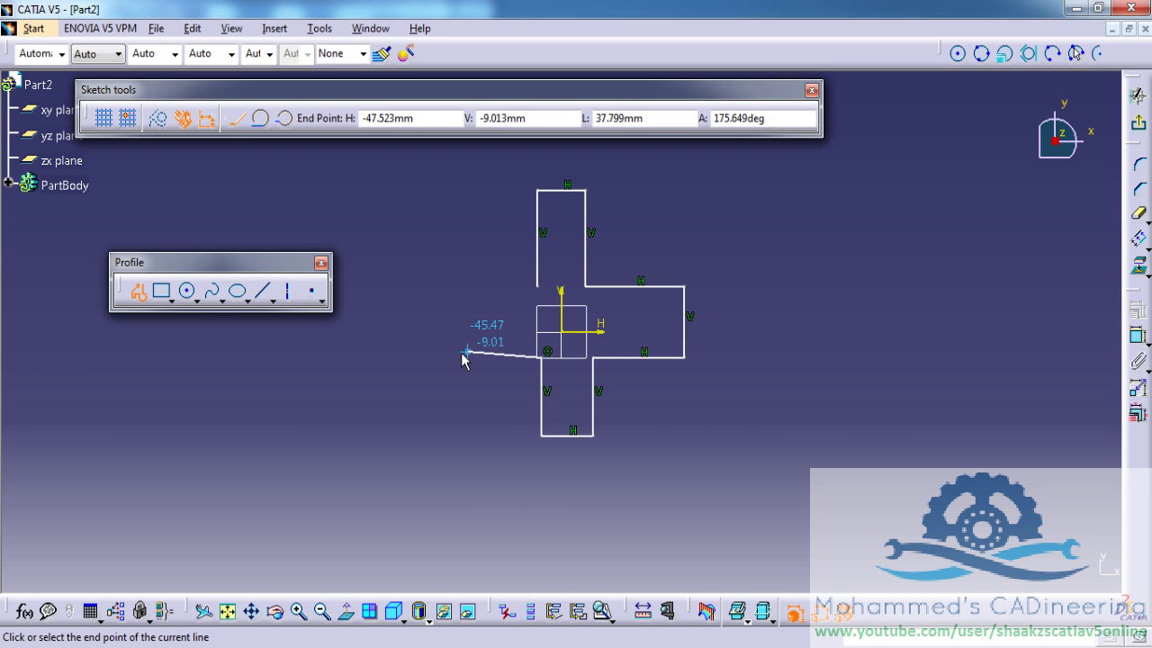
click(451, 359)
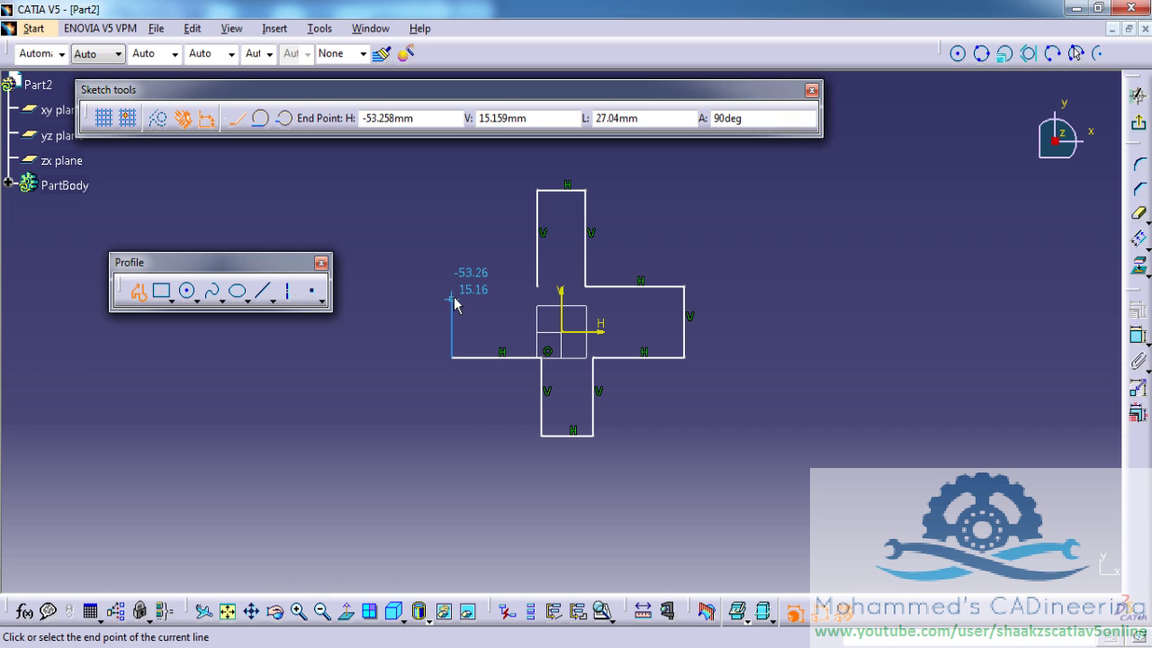
click(453, 291)
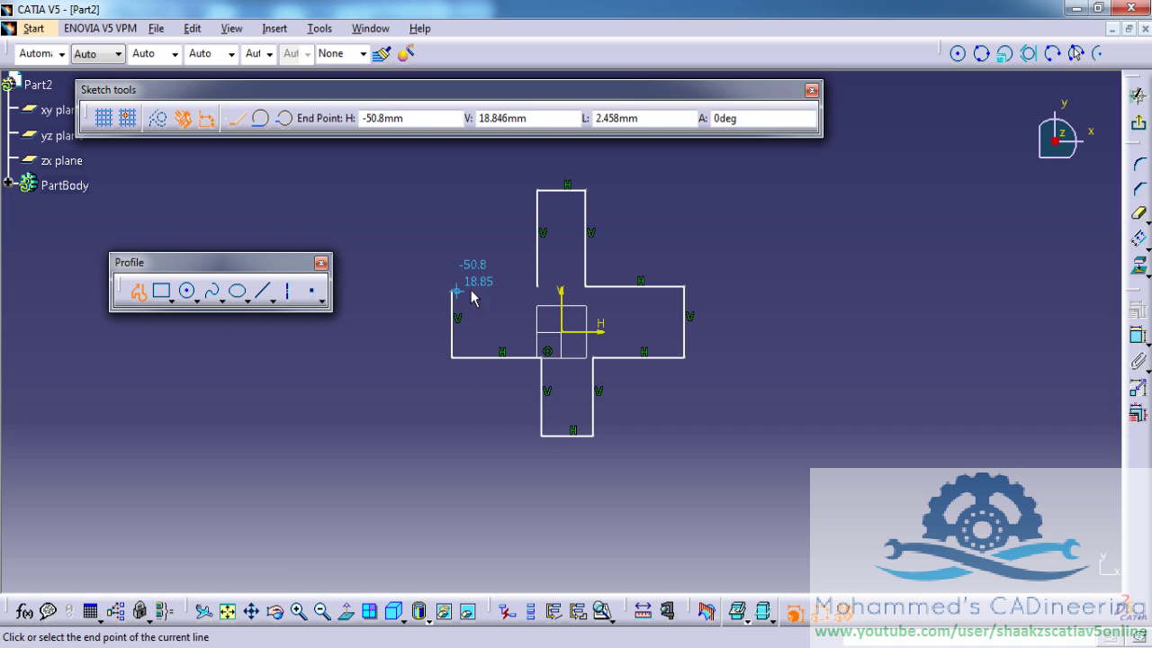
click(540, 289)
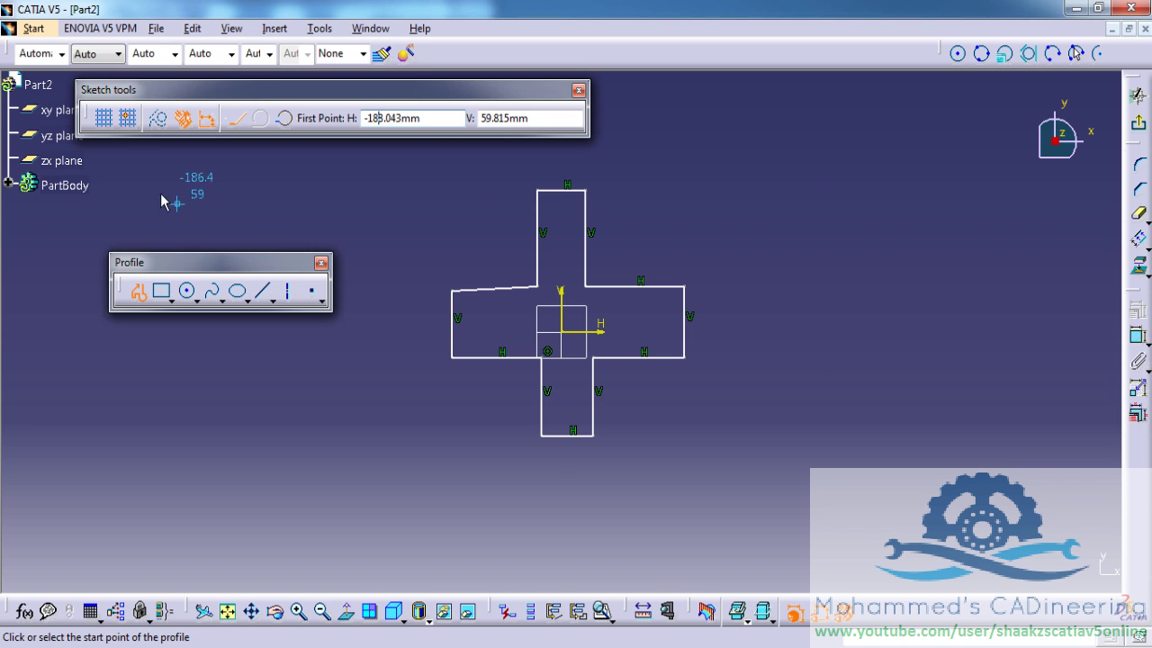
Expand the sketch's geometry in the specification tree, clear the floating tool palettes off it and leave the Profile command
click(8, 184)
click(25, 209)
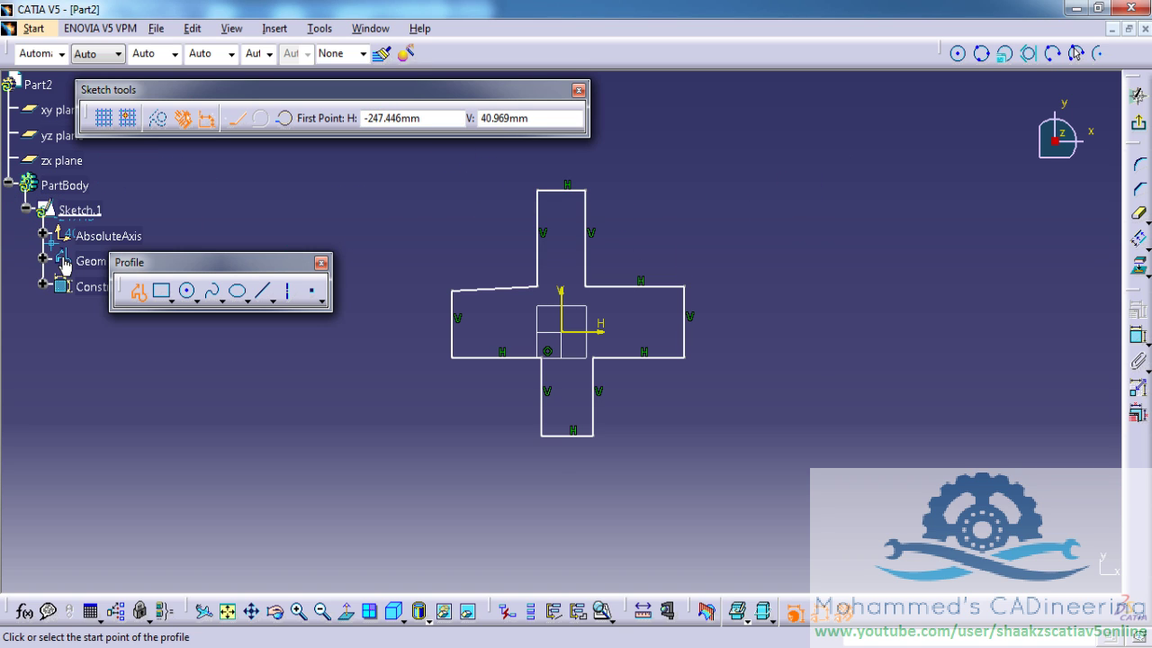
drag(171, 270, 173, 338)
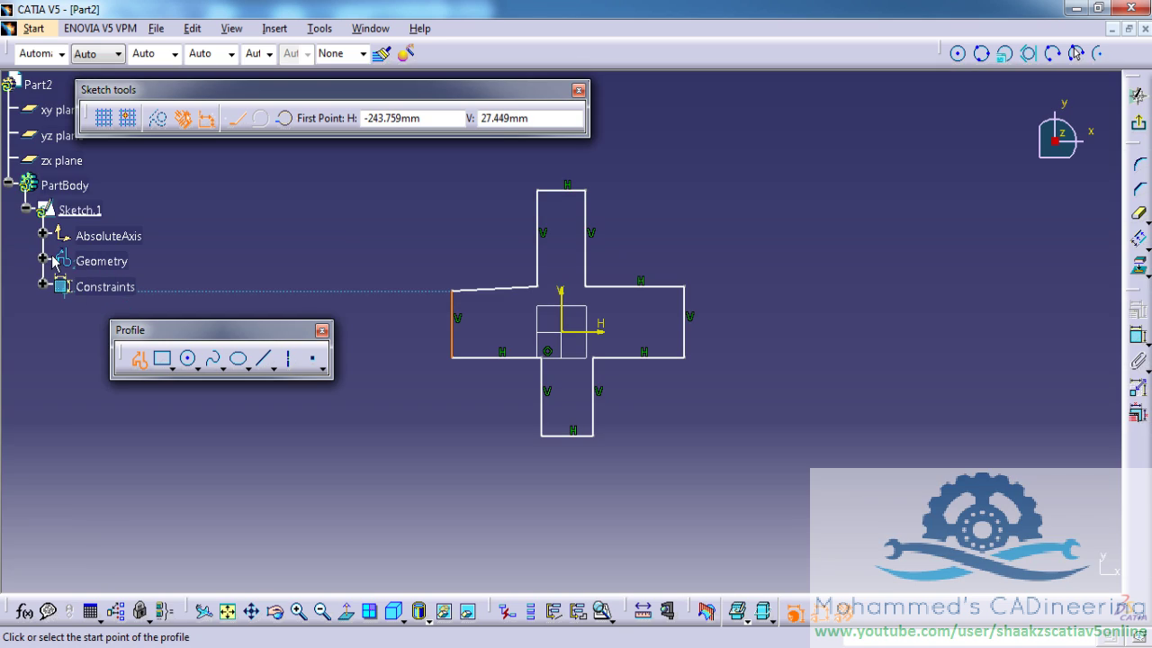
click(43, 260)
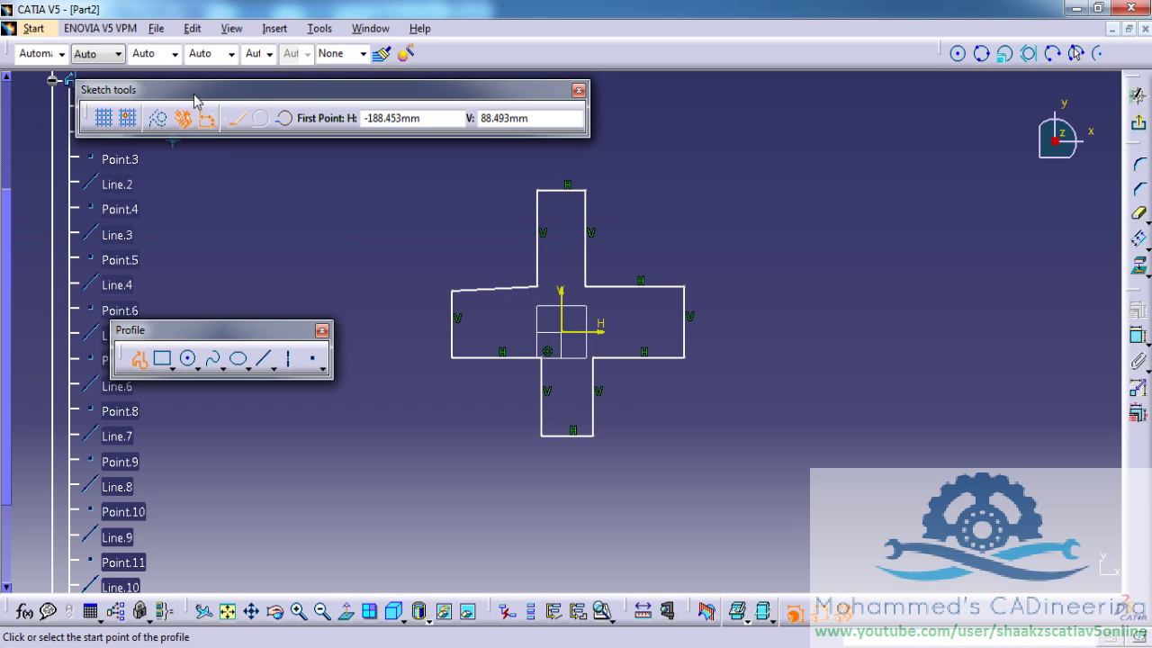
drag(195, 90, 610, 116)
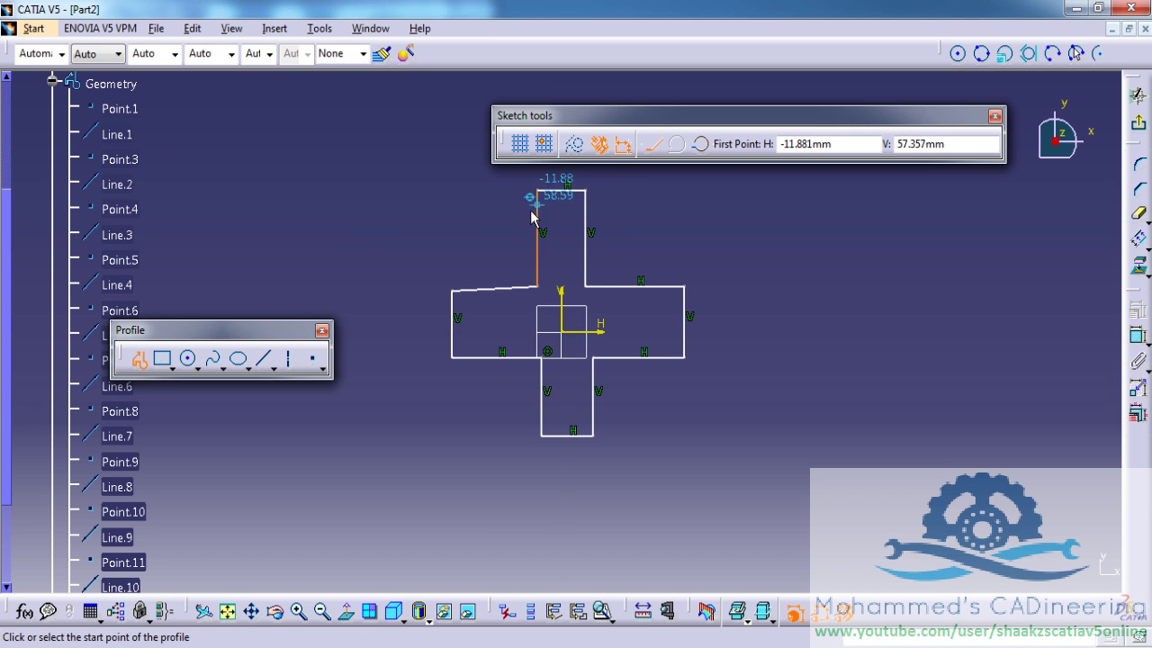
key(Escape)
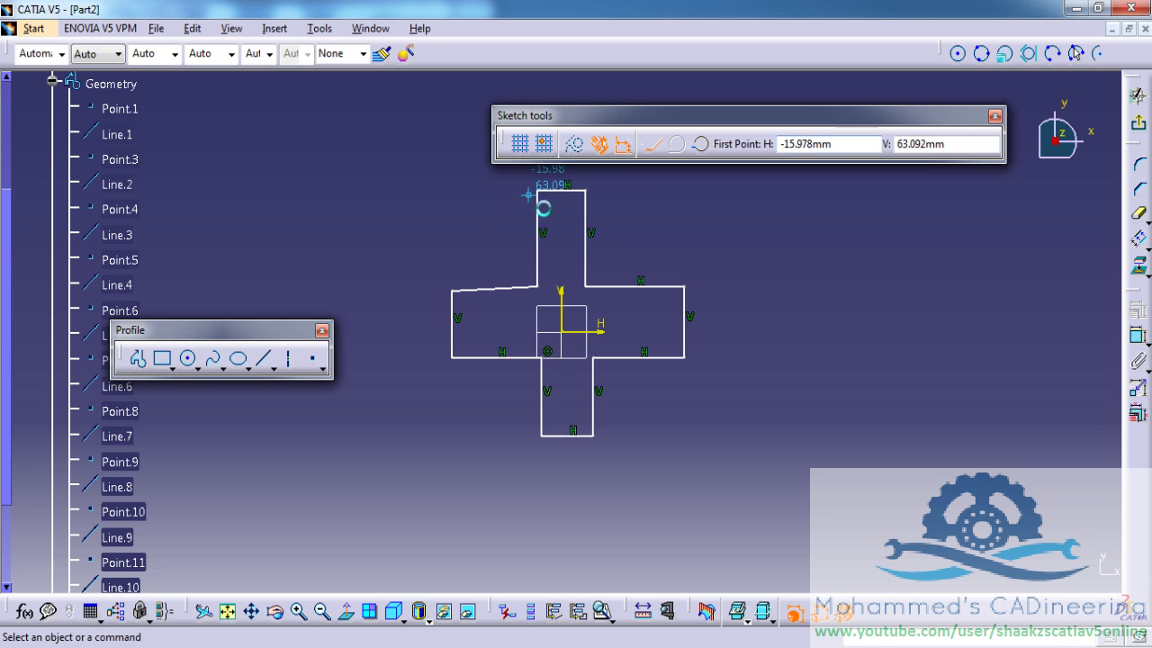
Offset all twelve lines of the cross profile outward by 5 mm with 4 instances, and exit the sketch
drag(398, 168, 764, 489)
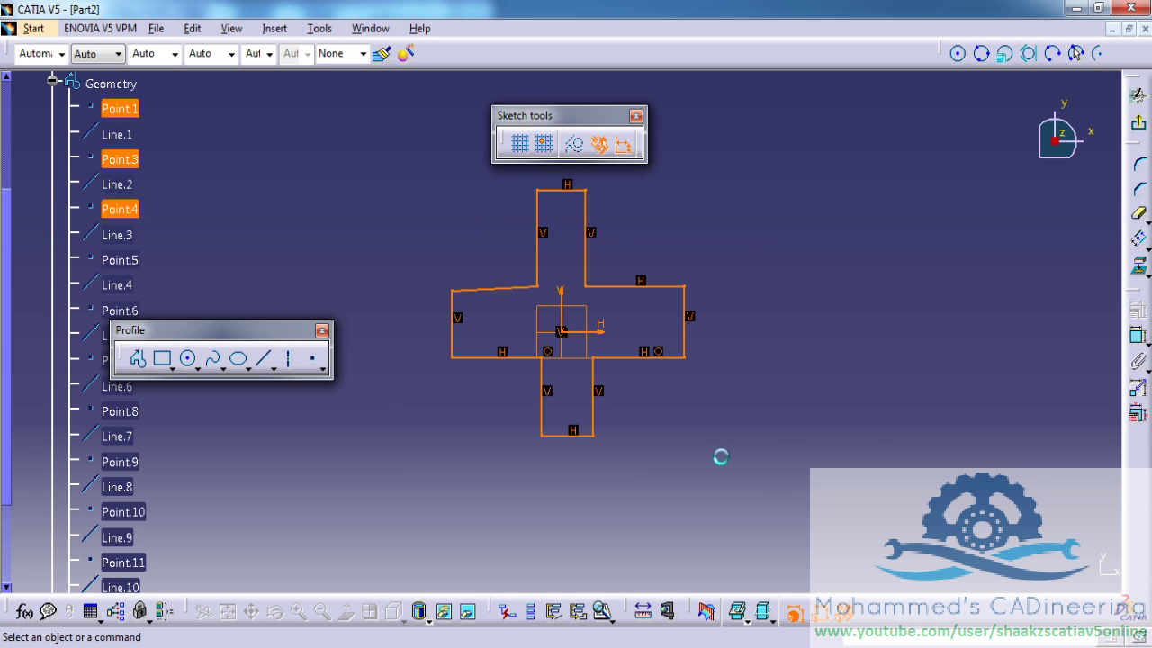
click(558, 209)
click(560, 191)
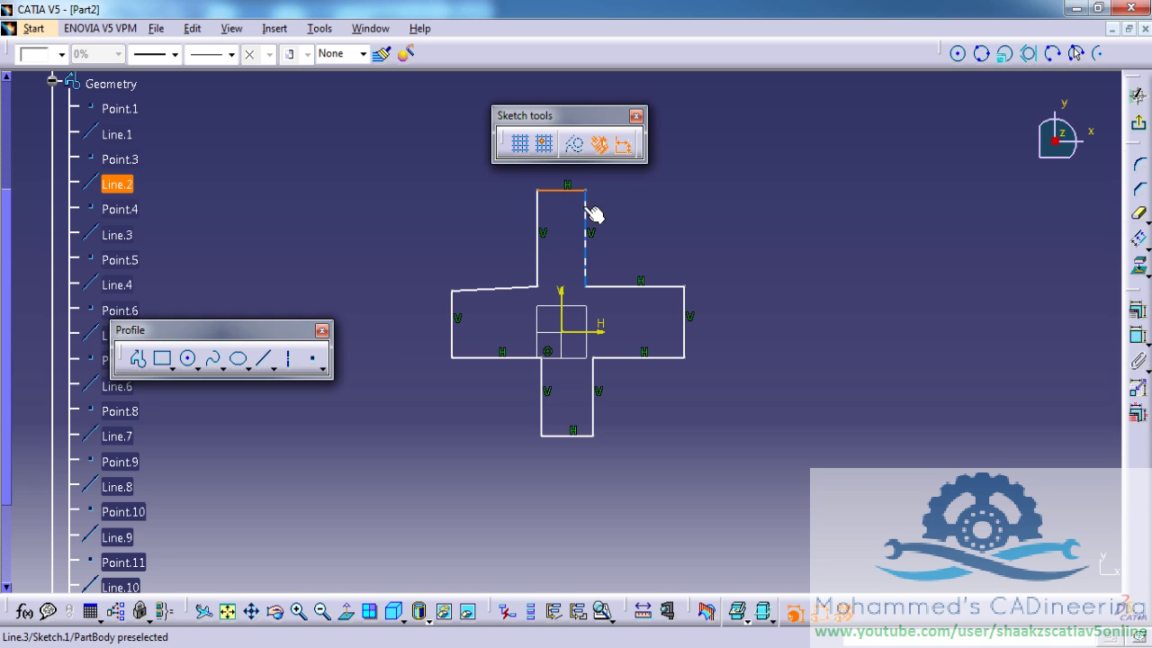
ctrl+click(586, 229)
ctrl+click(635, 287)
ctrl+click(683, 315)
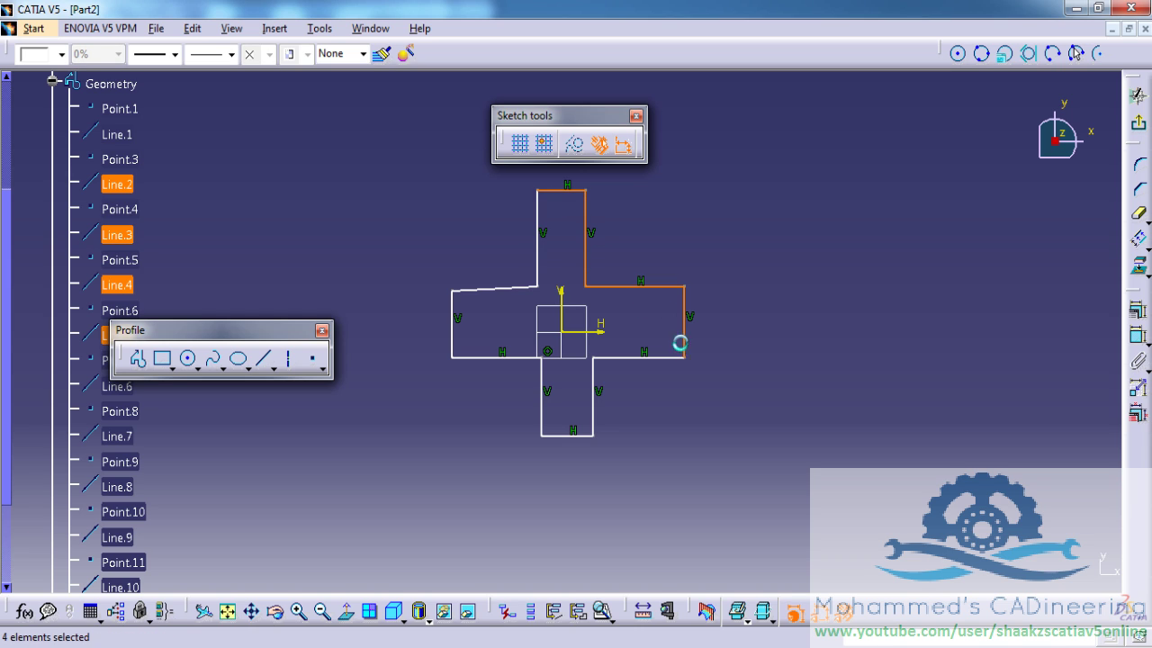
ctrl+click(595, 398)
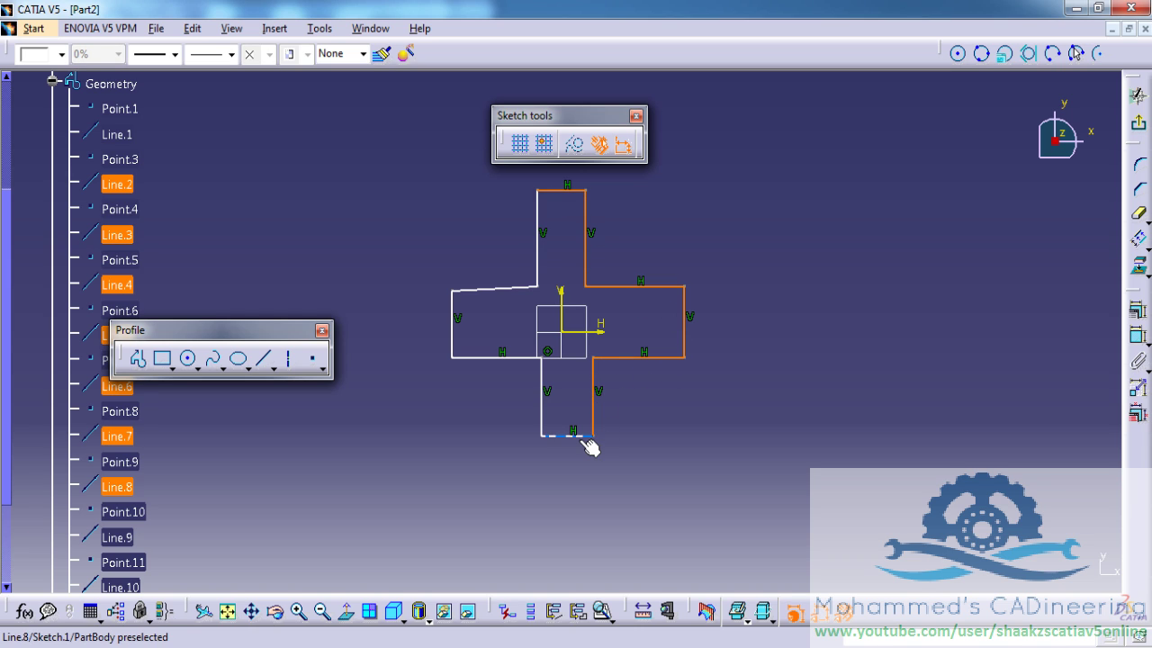
ctrl+click(583, 437)
ctrl+click(552, 402)
ctrl+click(489, 357)
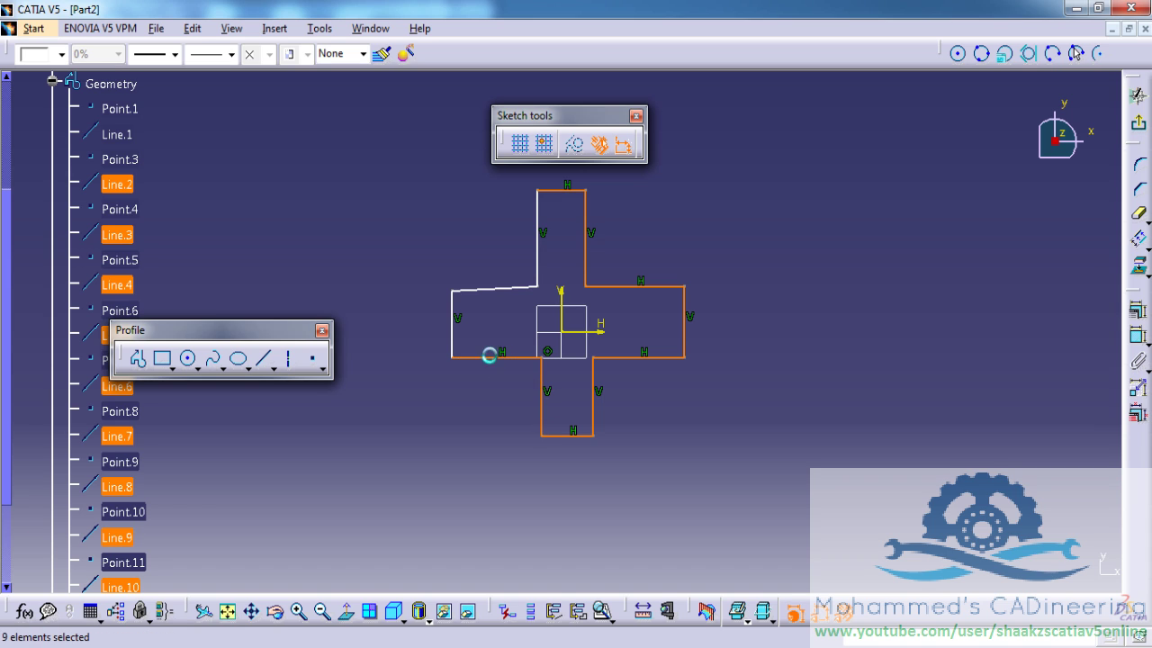
ctrl+click(461, 336)
ctrl+click(533, 288)
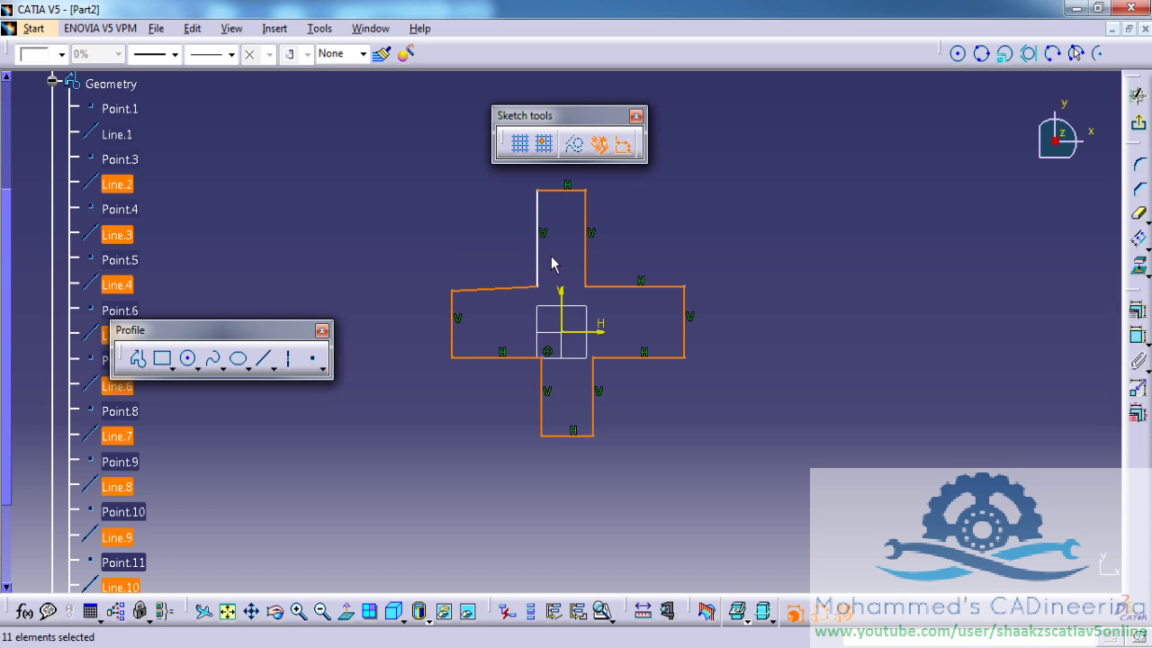
ctrl+click(537, 257)
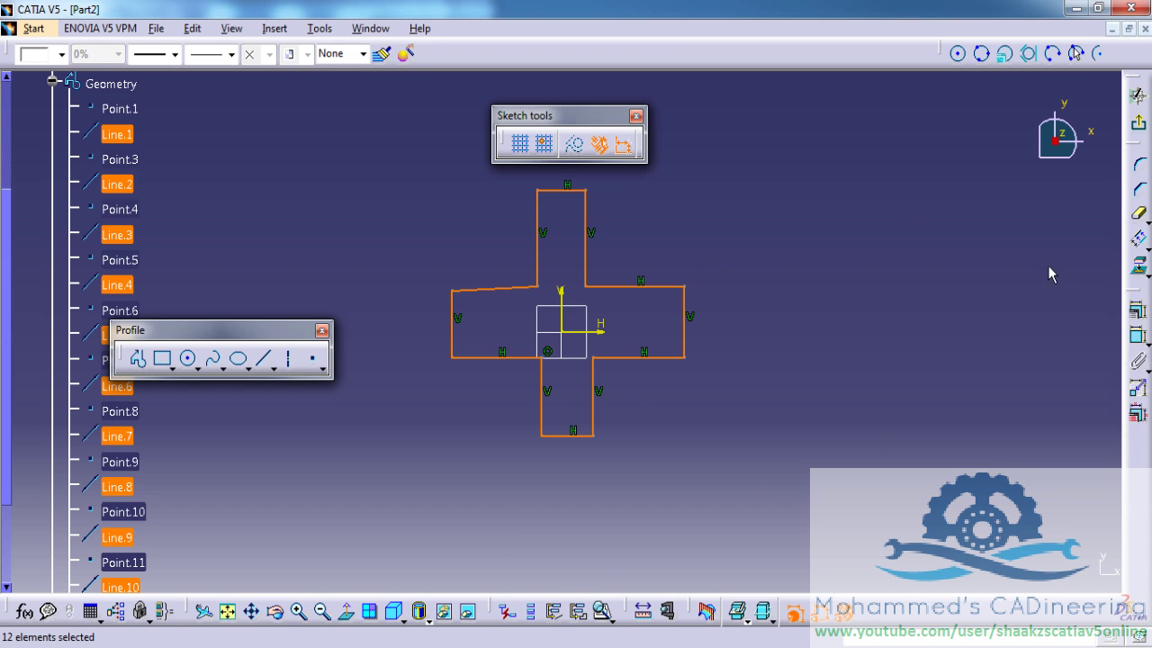
click(1135, 239)
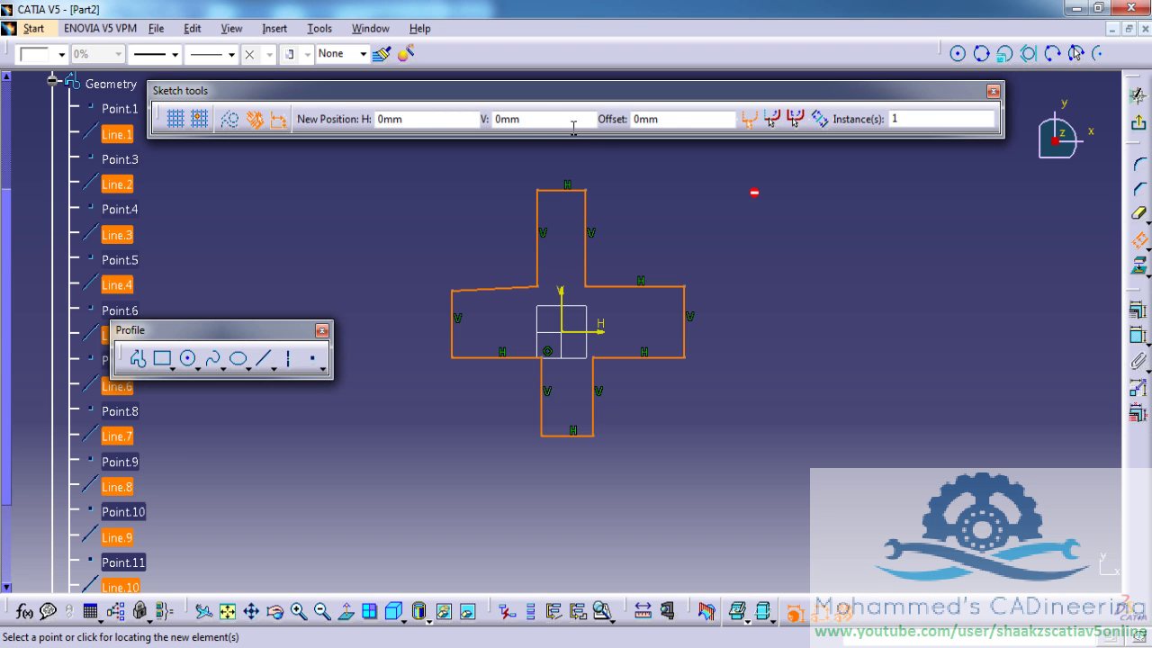
key(Tab)
key(Tab)
key(Tab)
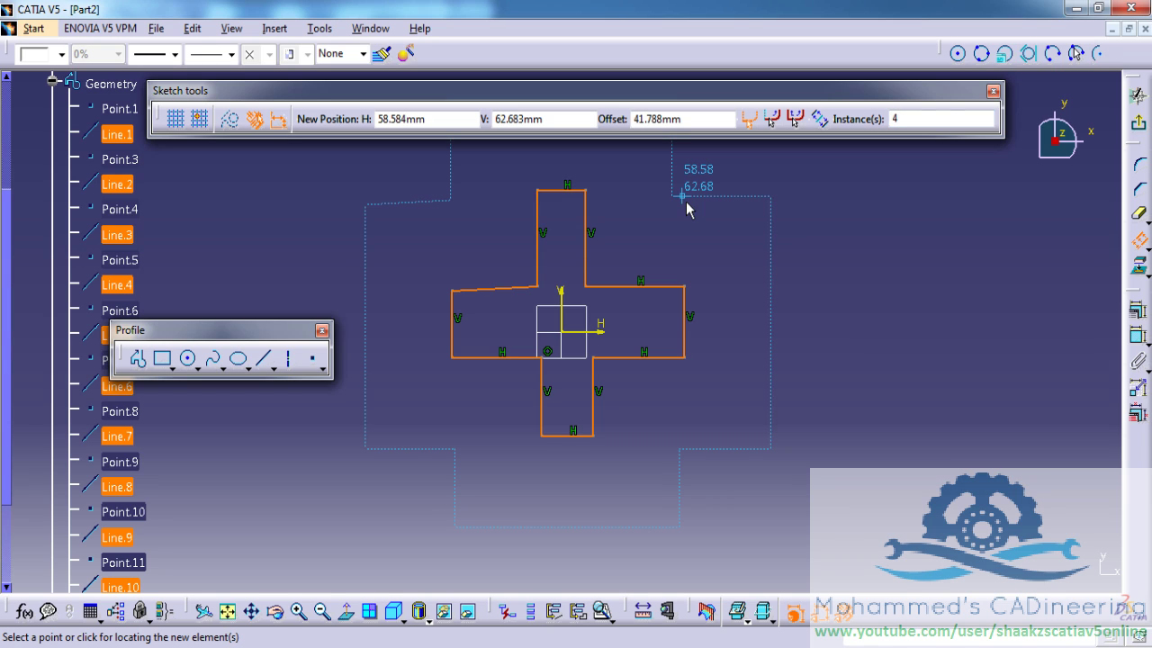
key(Tab)
key(Tab)
key(Tab)
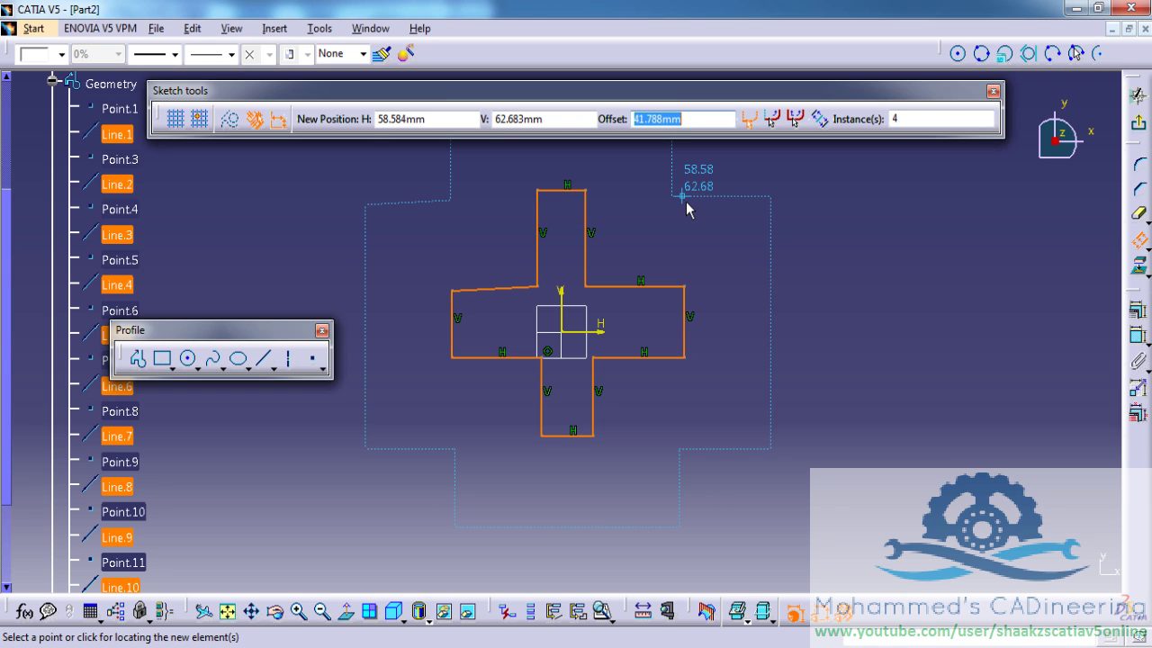
text(5)
key(Return)
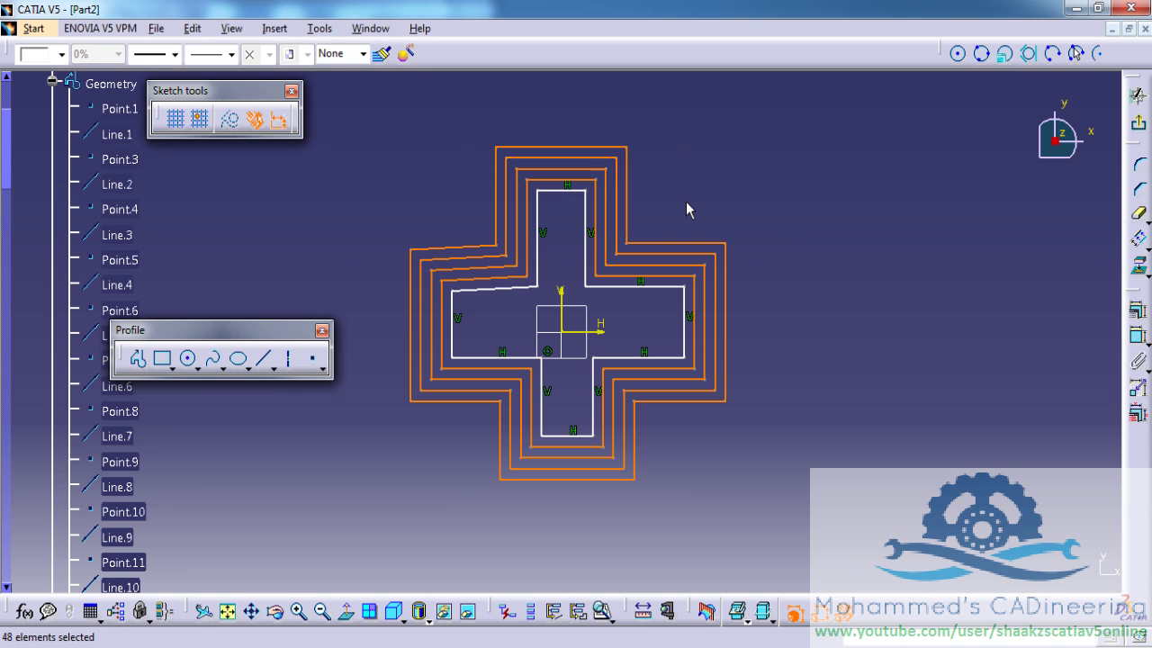
click(739, 208)
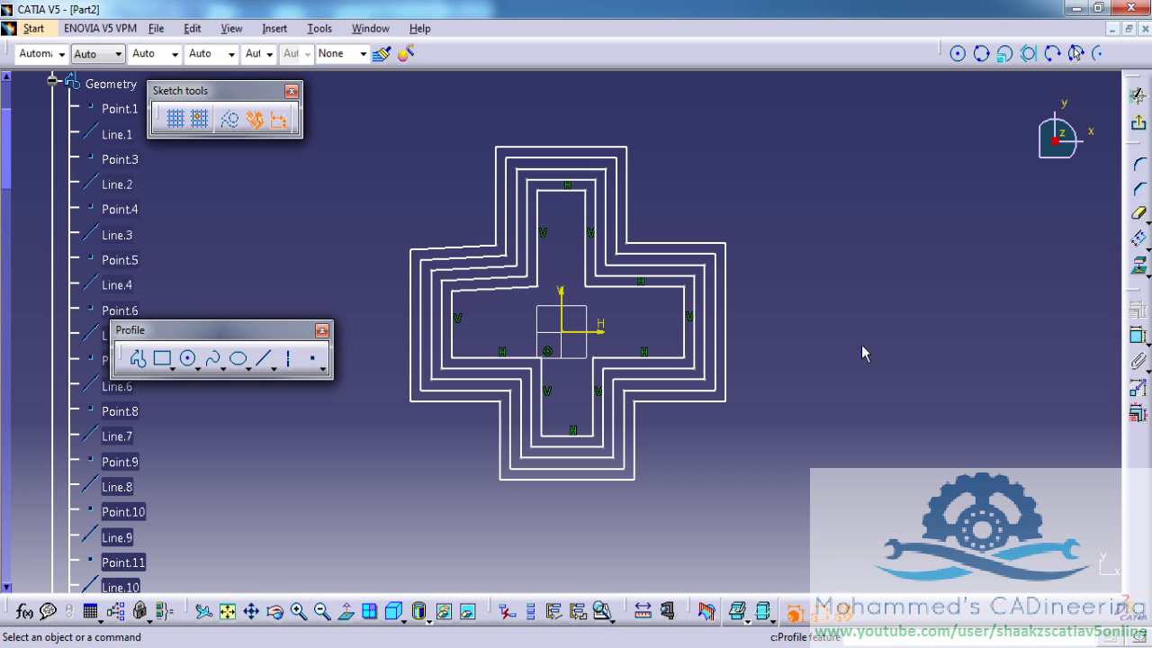
click(1137, 122)
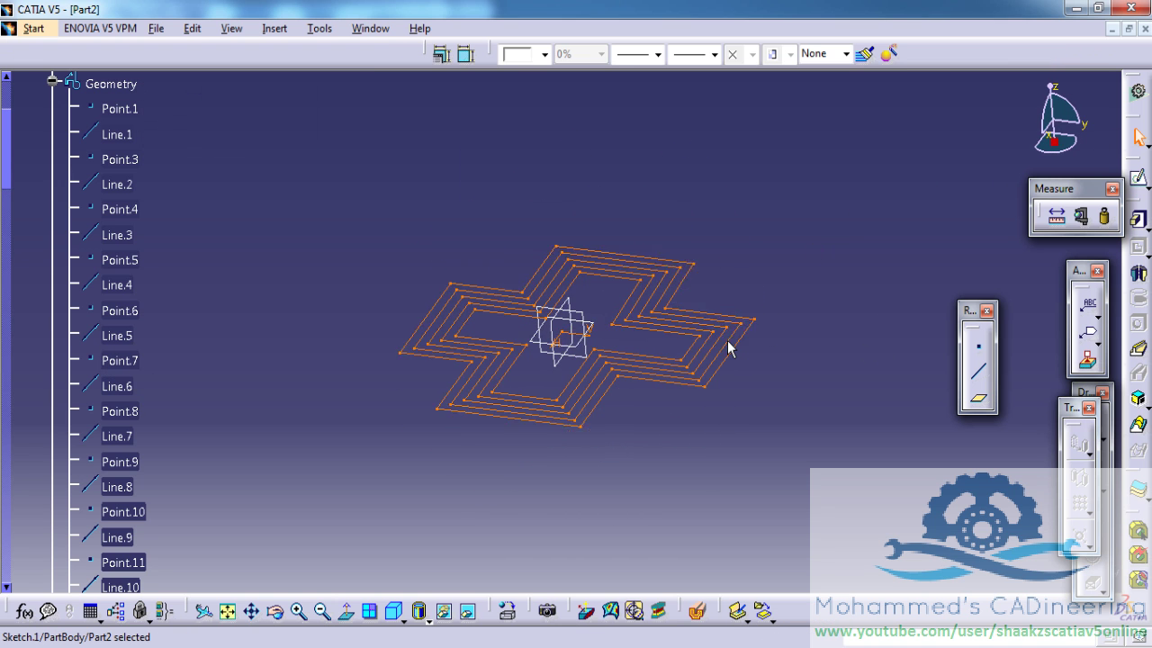
click(1137, 219)
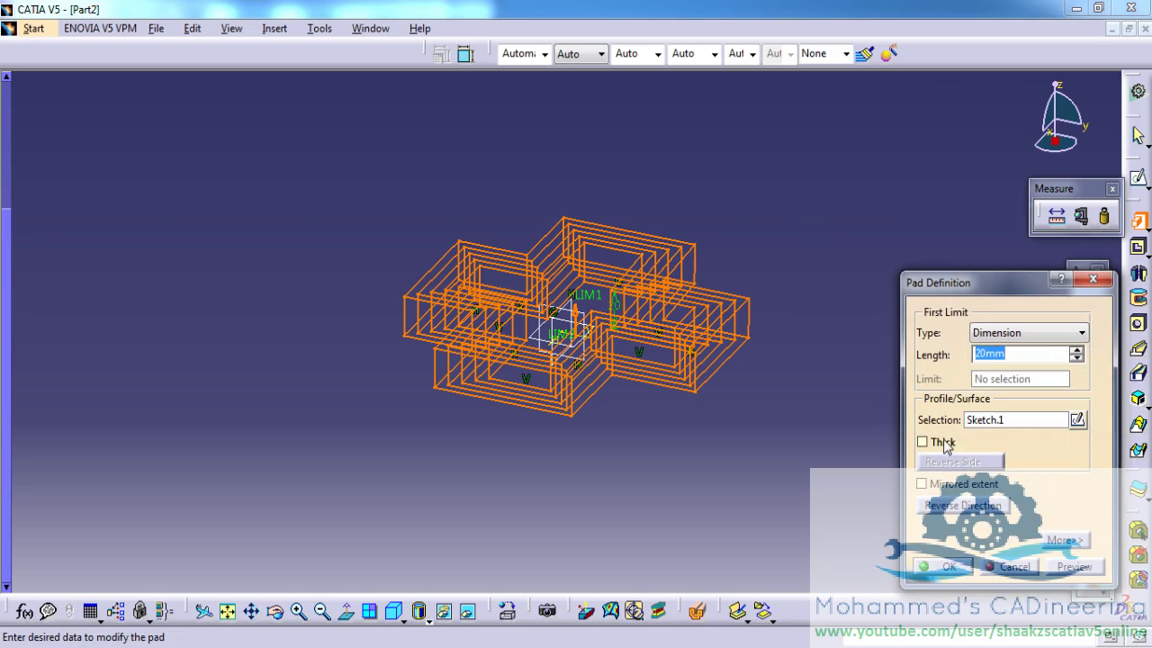
click(925, 442)
middle_drag(666, 288, 666, 329)
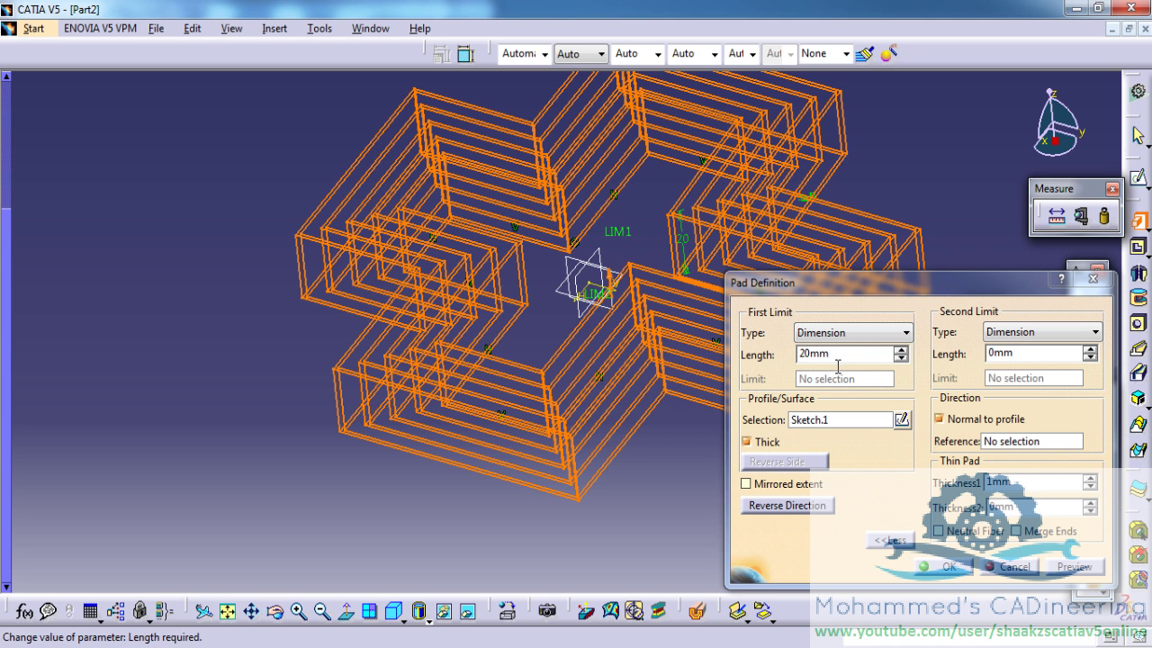
click(900, 419)
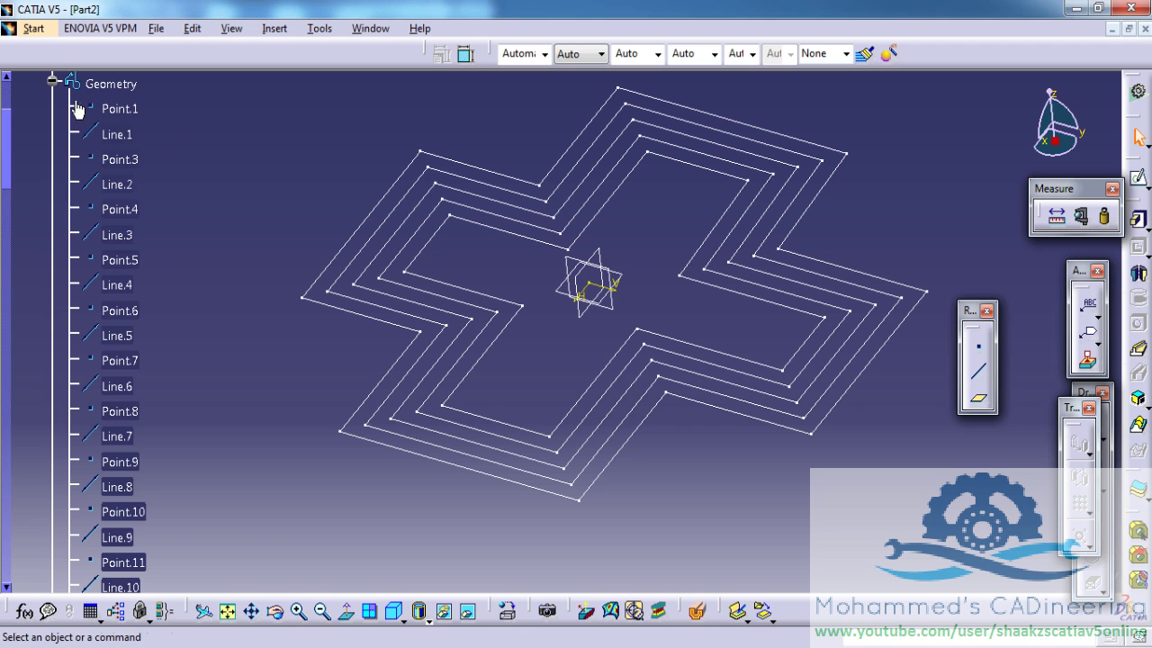
Collapse the sketch's geometry in the specification tree and reopen the nested cross sketch for editing
click(52, 81)
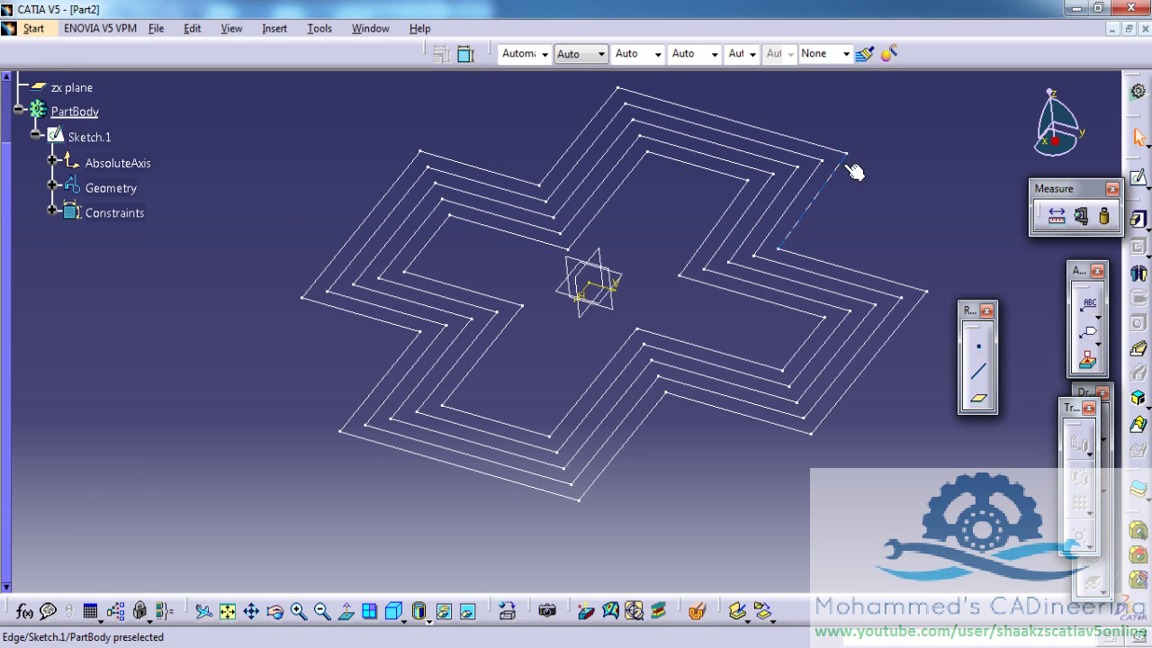
click(1138, 176)
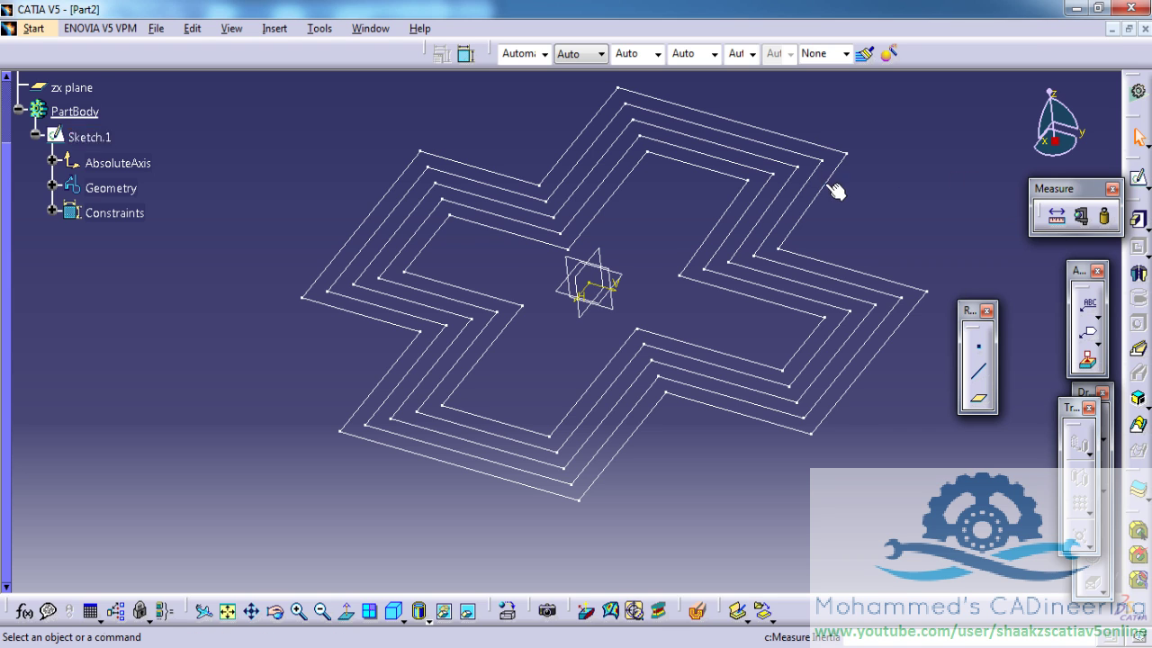
click(832, 183)
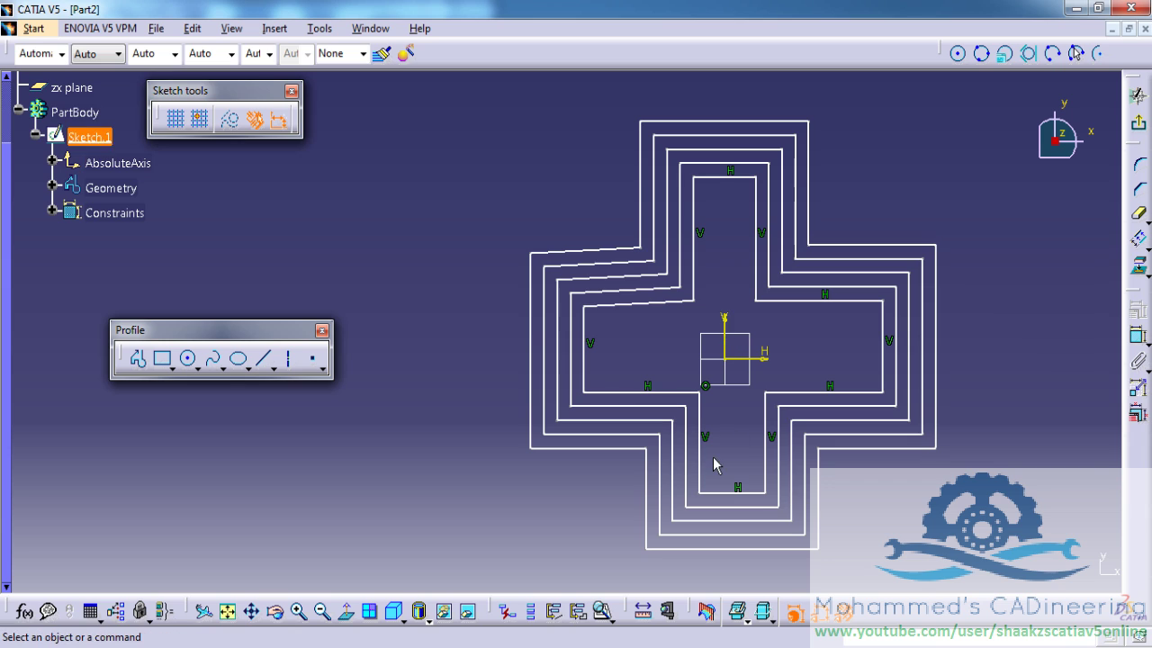
Define the innermost cross as a sketch output profile in Wire (Automatic Propagation) mode
click(579, 614)
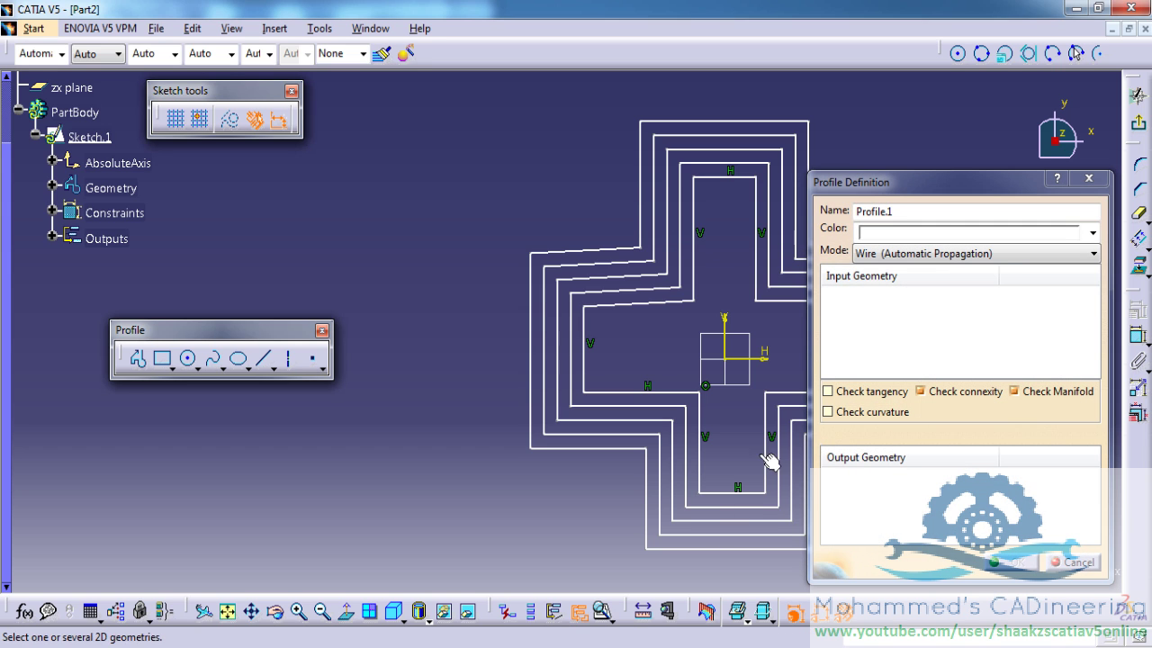
mouse_move(925, 182)
mouse_down()
mouse_move(473, 142)
mouse_move(248, 139)
mouse_up()
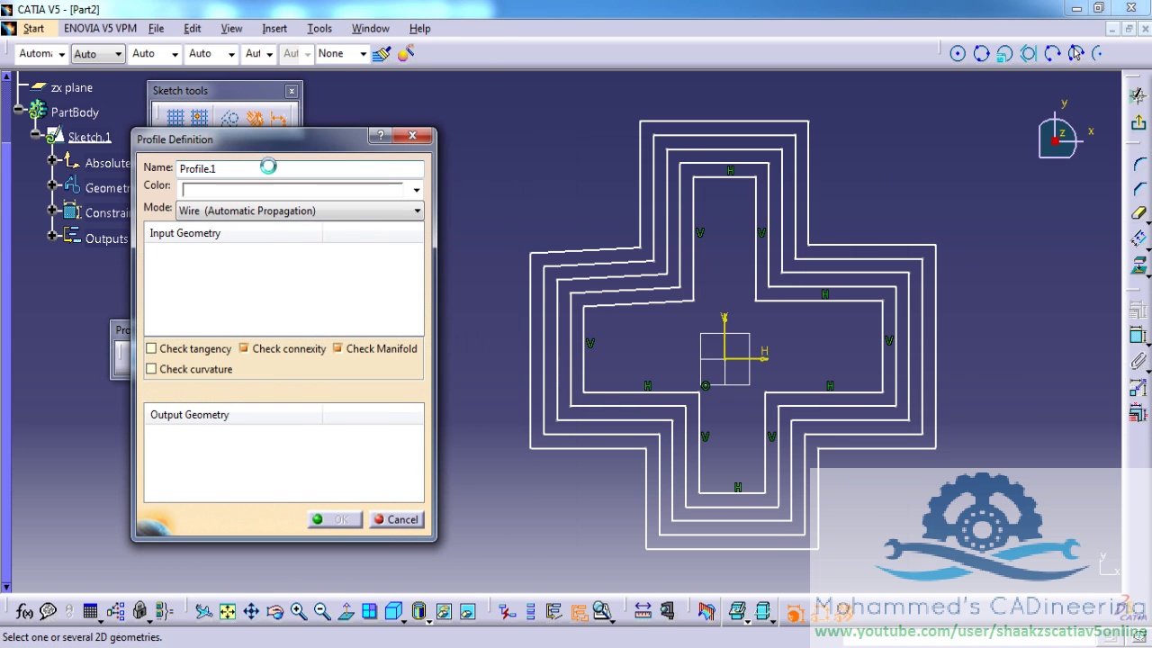
click(660, 311)
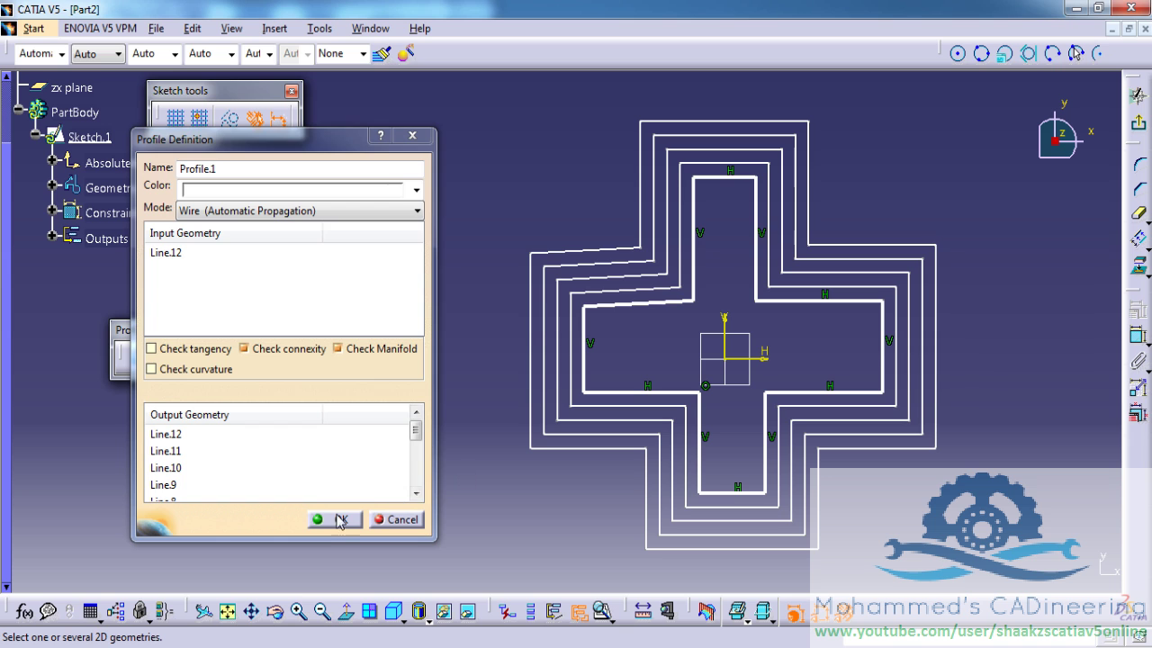
click(340, 519)
Define each of the four offset crosses as its own output profile, working outward, and exit the sketch
click(626, 297)
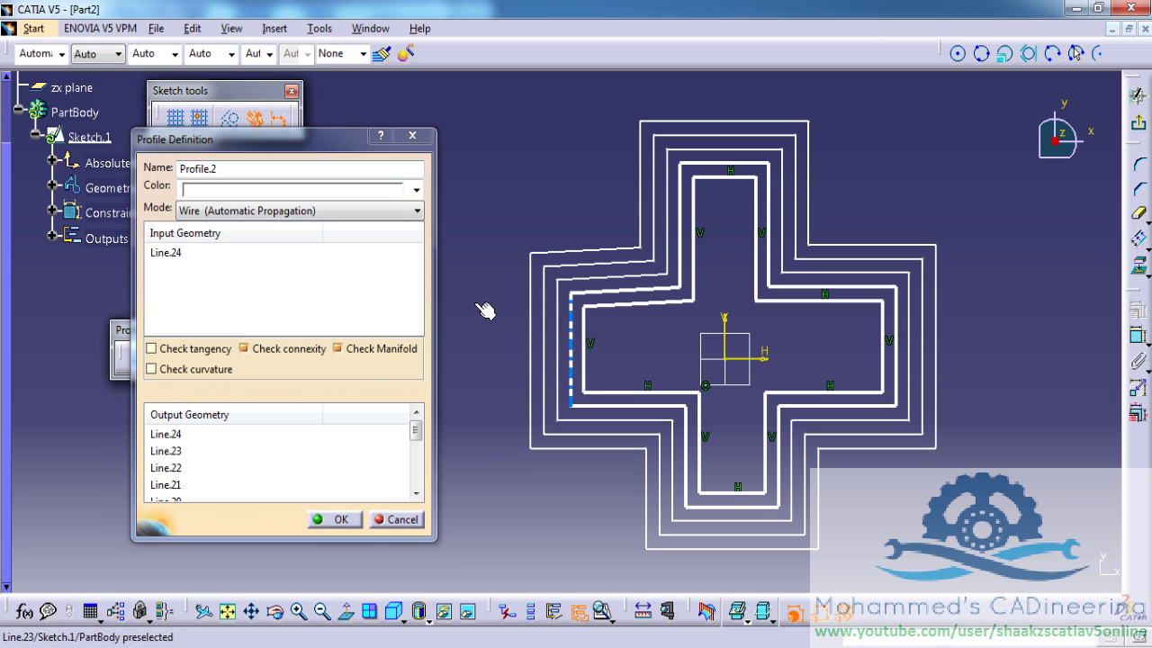
click(335, 519)
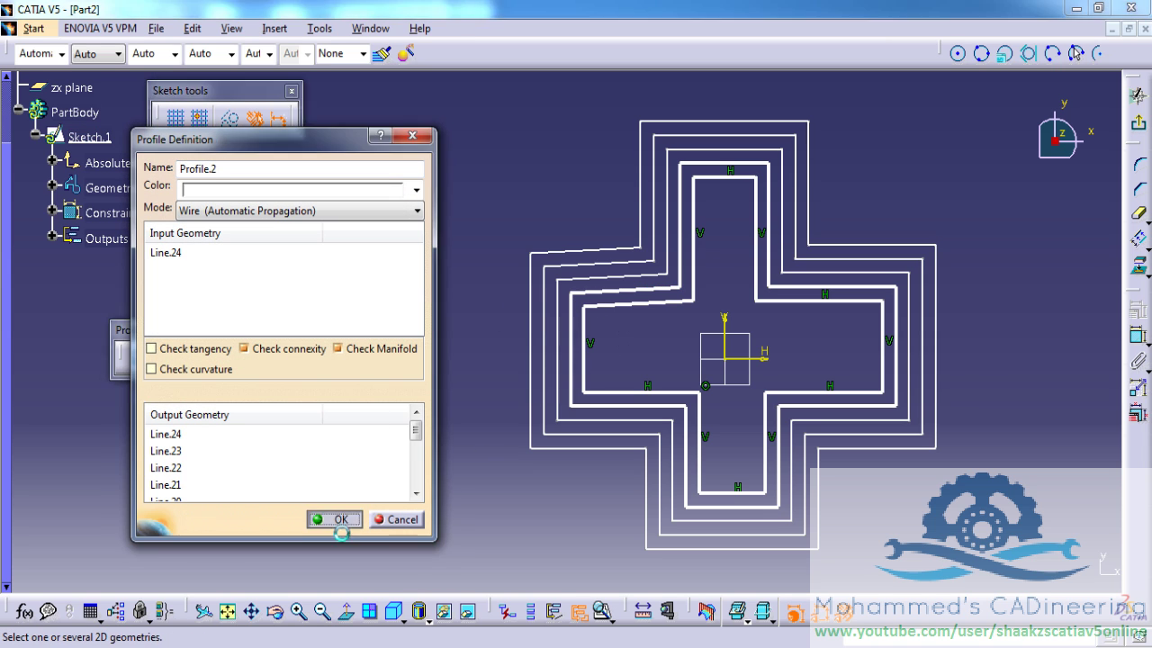
click(55, 238)
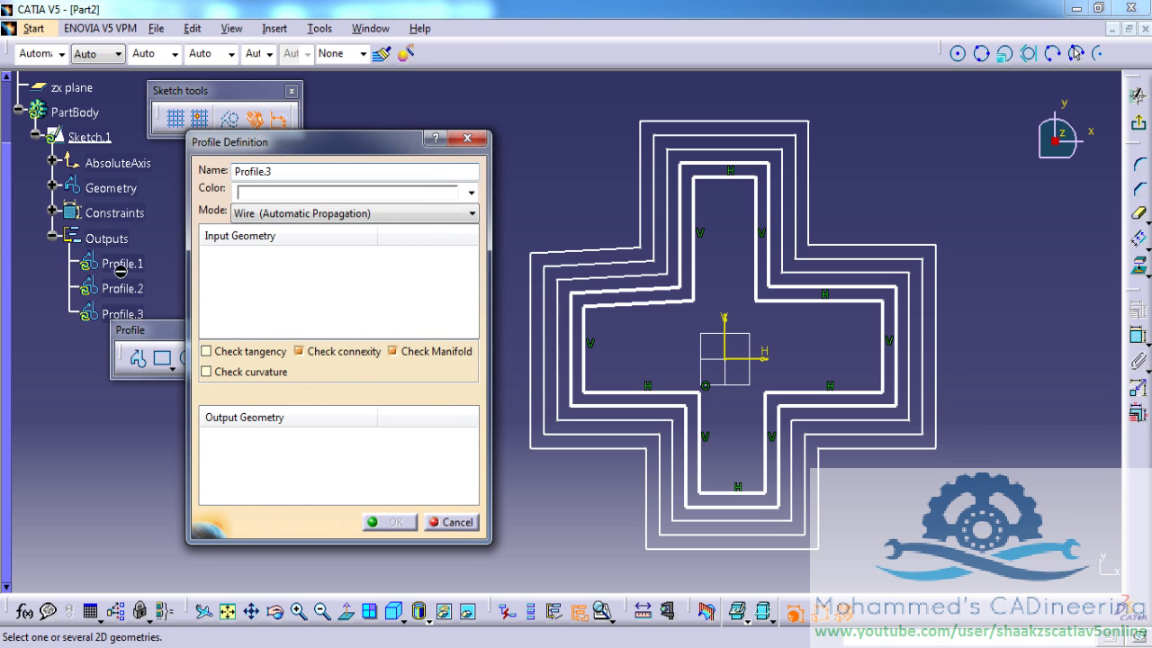
click(660, 282)
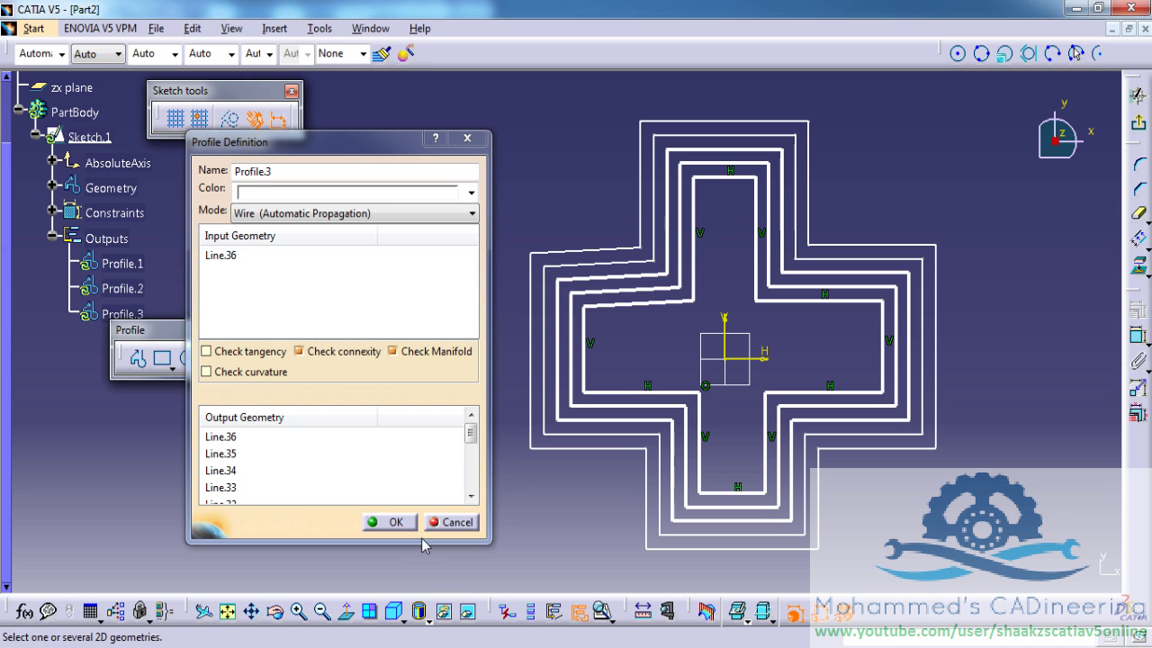
click(390, 522)
click(543, 378)
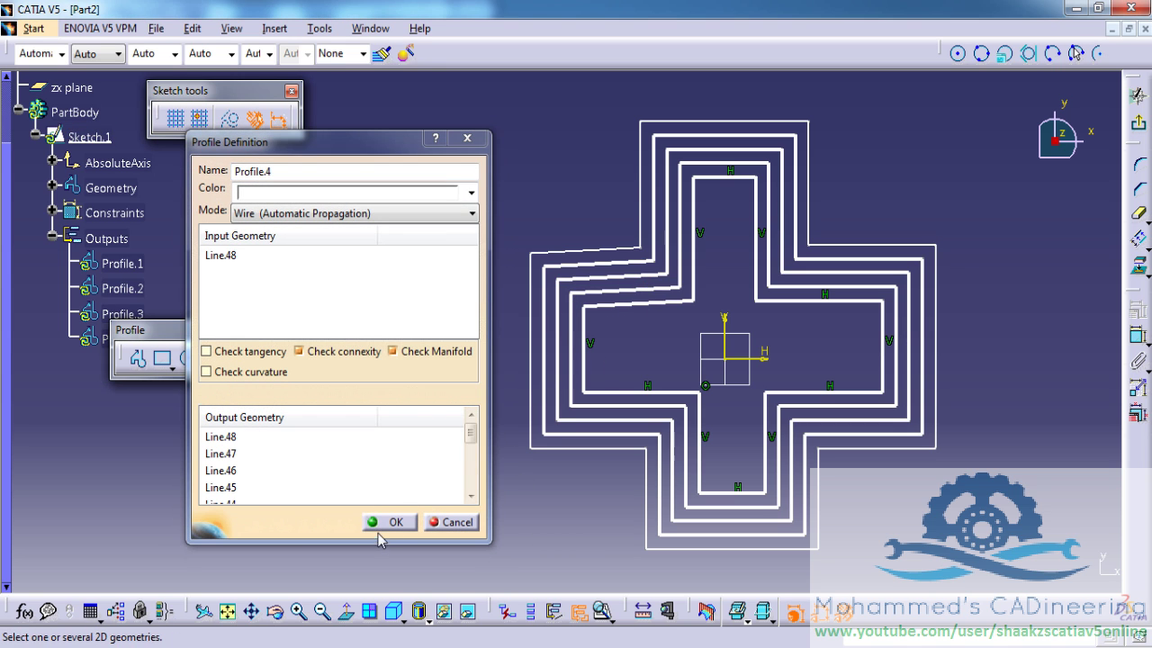
click(396, 522)
click(632, 256)
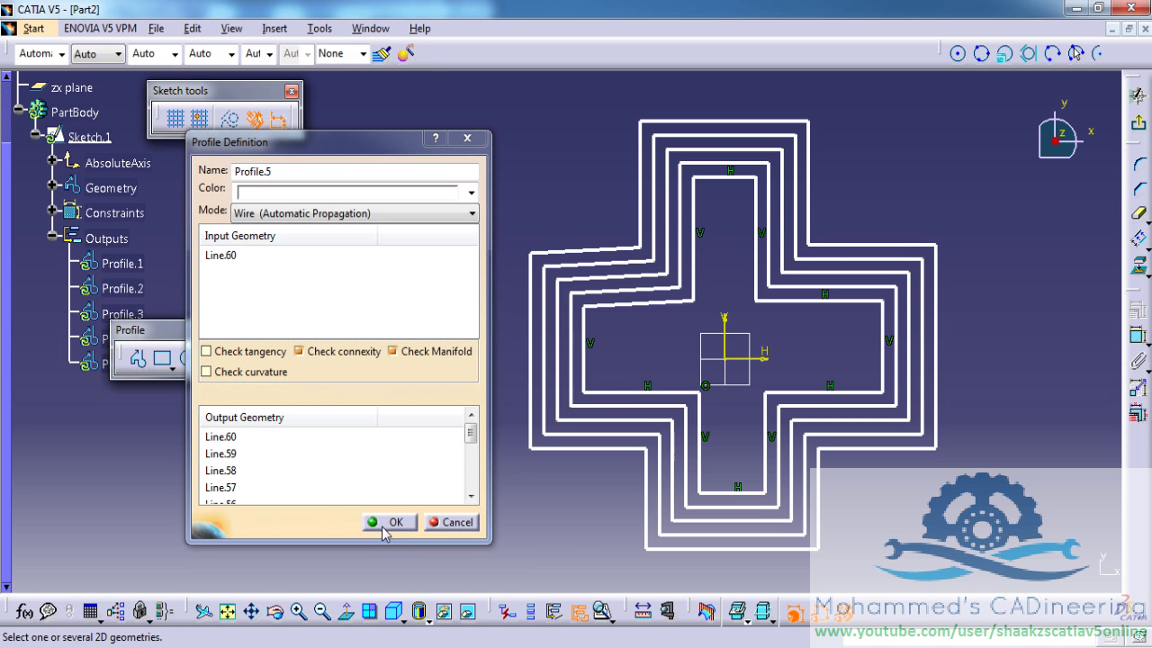
click(390, 524)
click(453, 522)
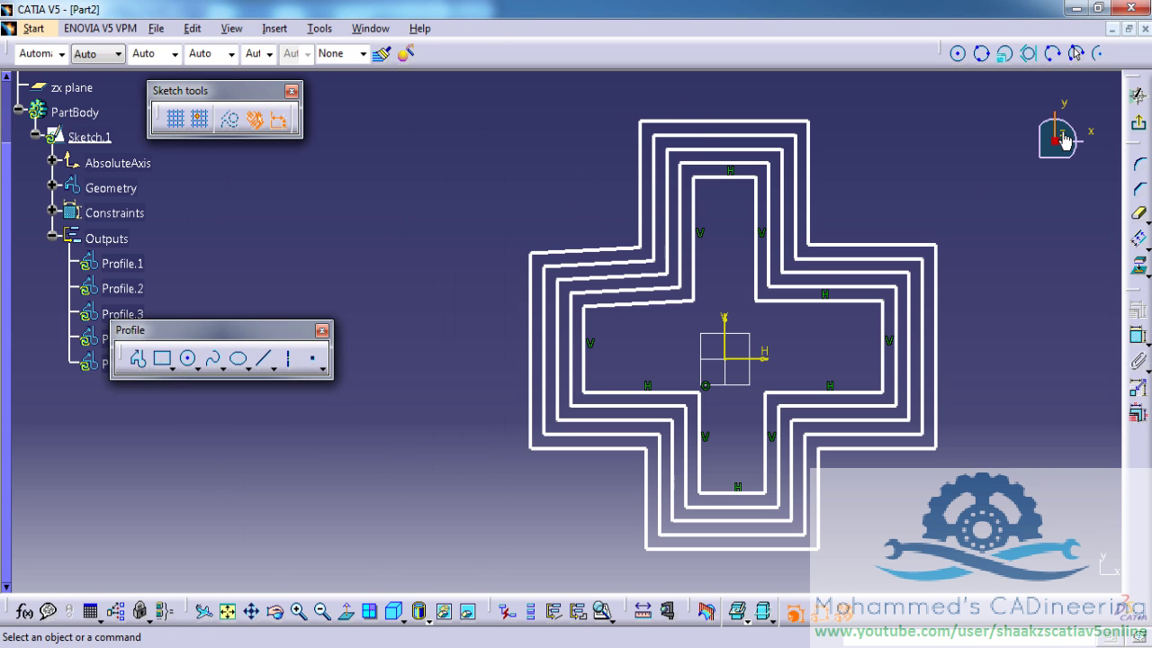
click(1139, 123)
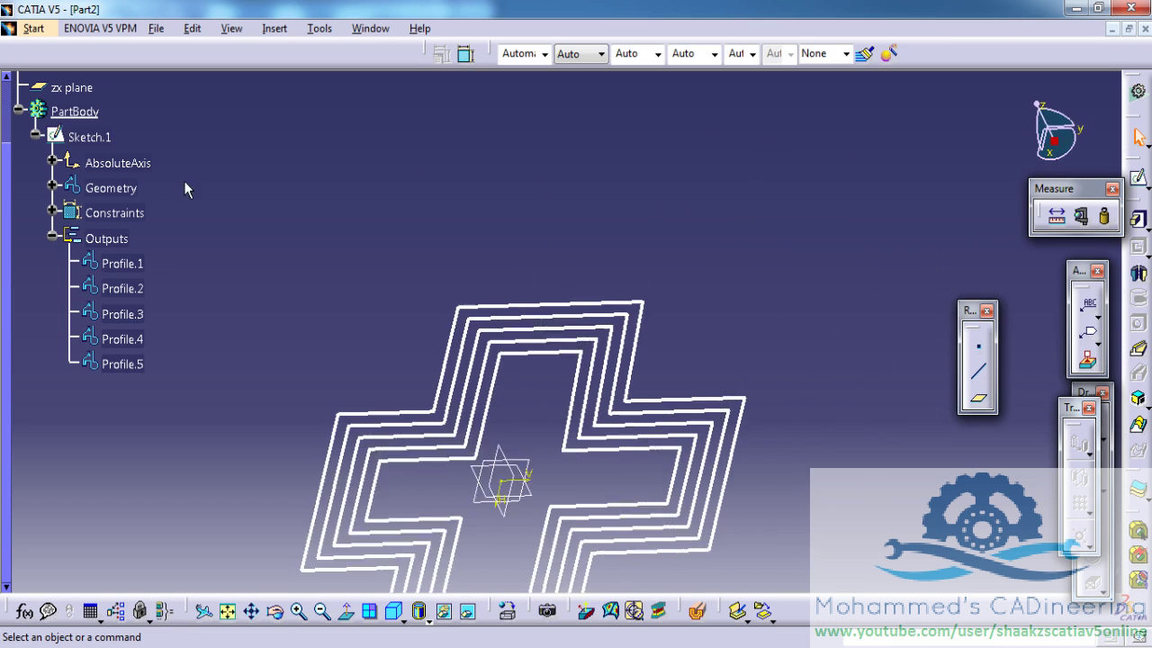
Hide Sketch.1 so that only its output profiles are shown
right_click(107, 141)
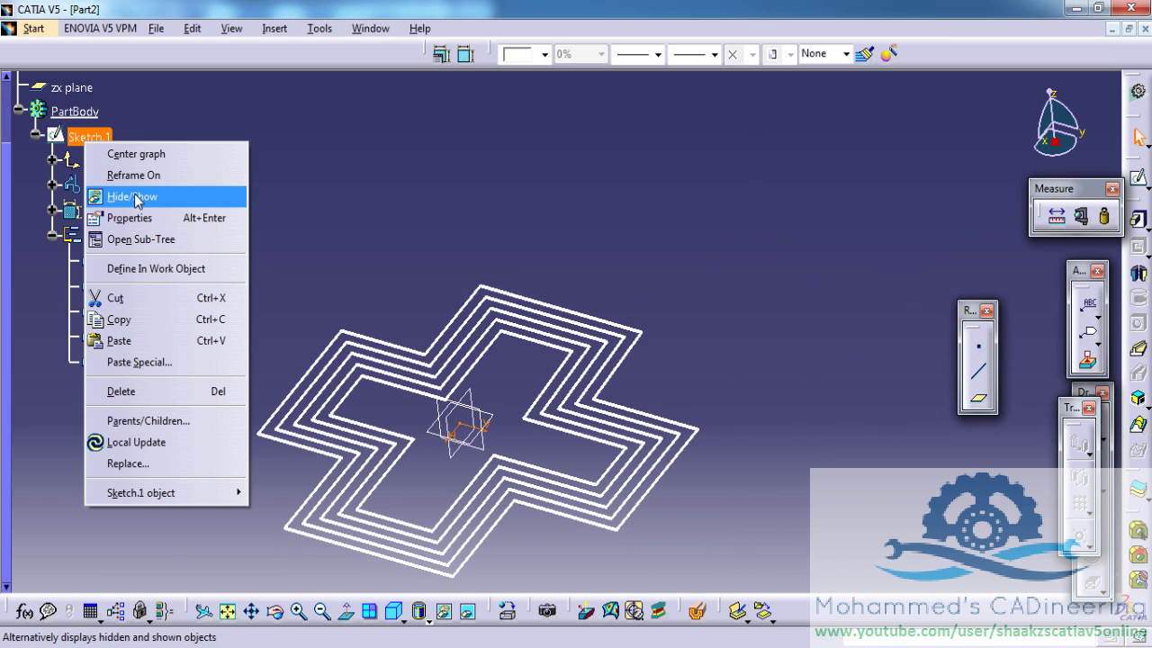
click(216, 193)
middle_drag(429, 255, 466, 149)
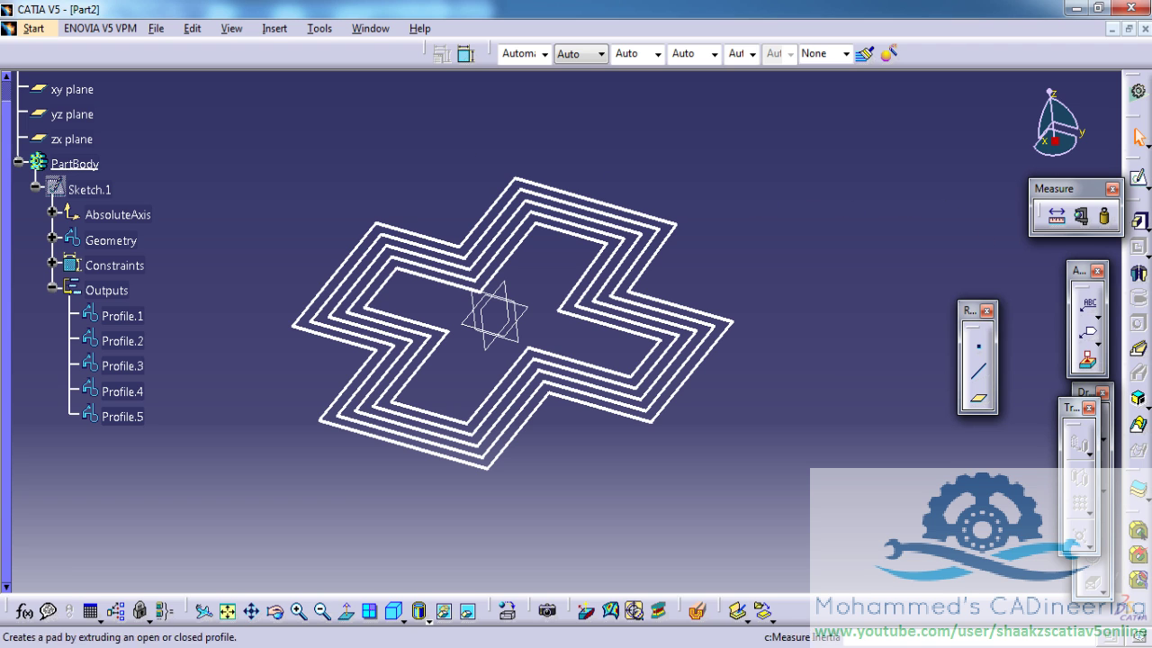
Switch to the Wireframe and Surface Design workbench
click(1140, 222)
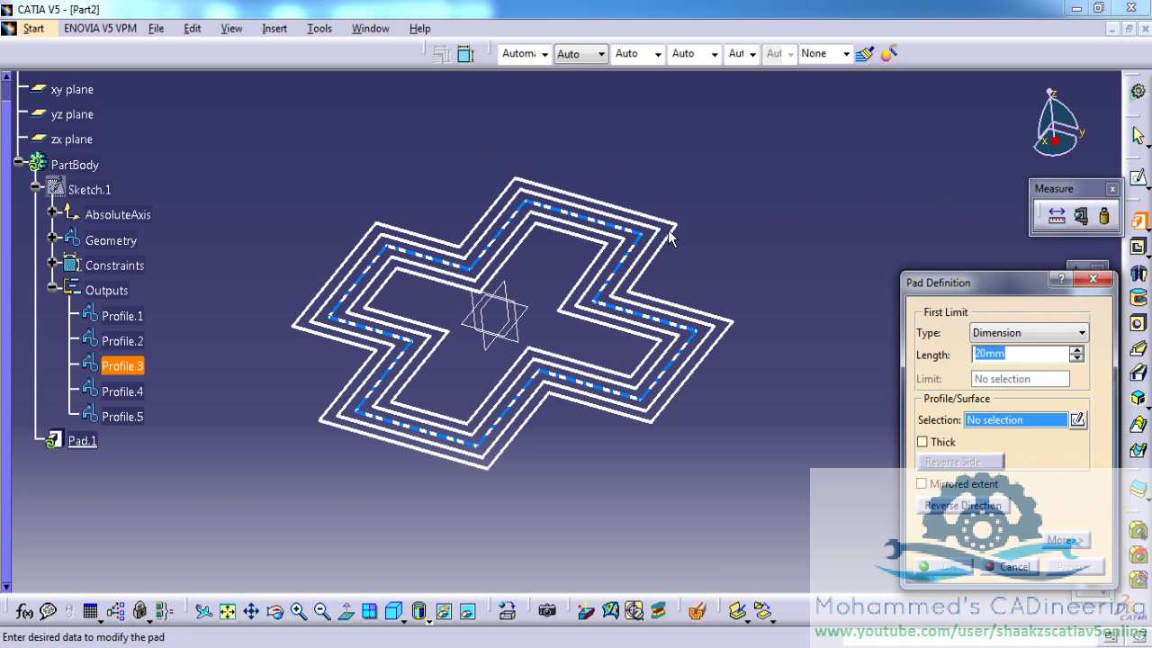
click(1008, 566)
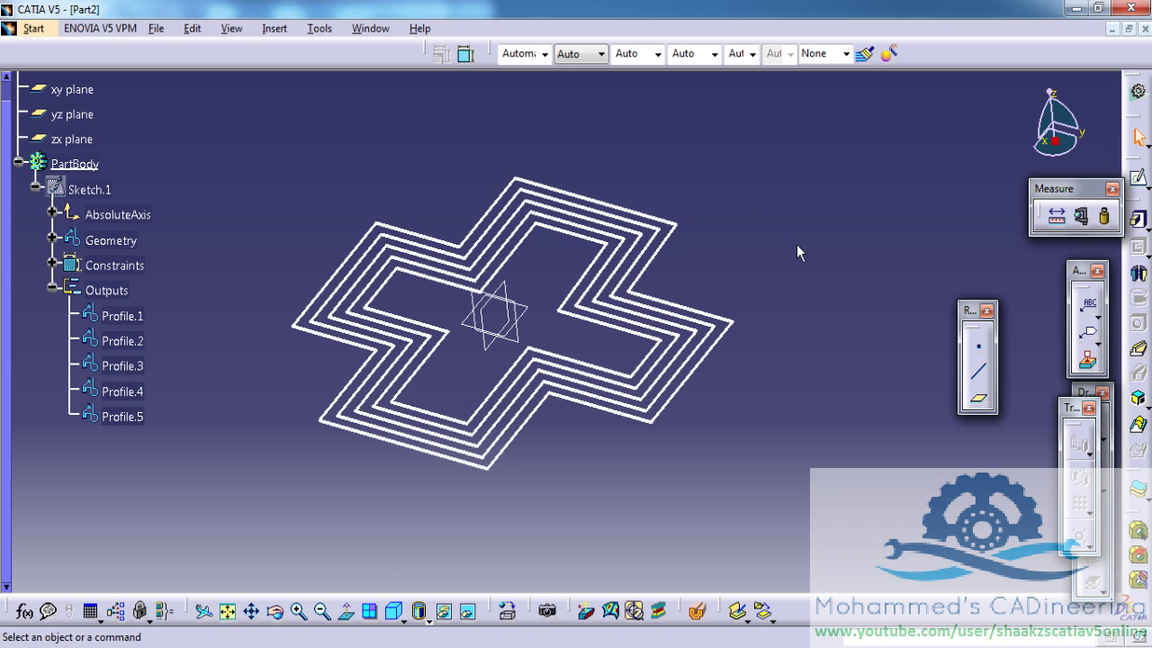
click(157, 28)
mouse_move(124, 34)
click(429, 120)
click(124, 29)
mouse_move(33, 28)
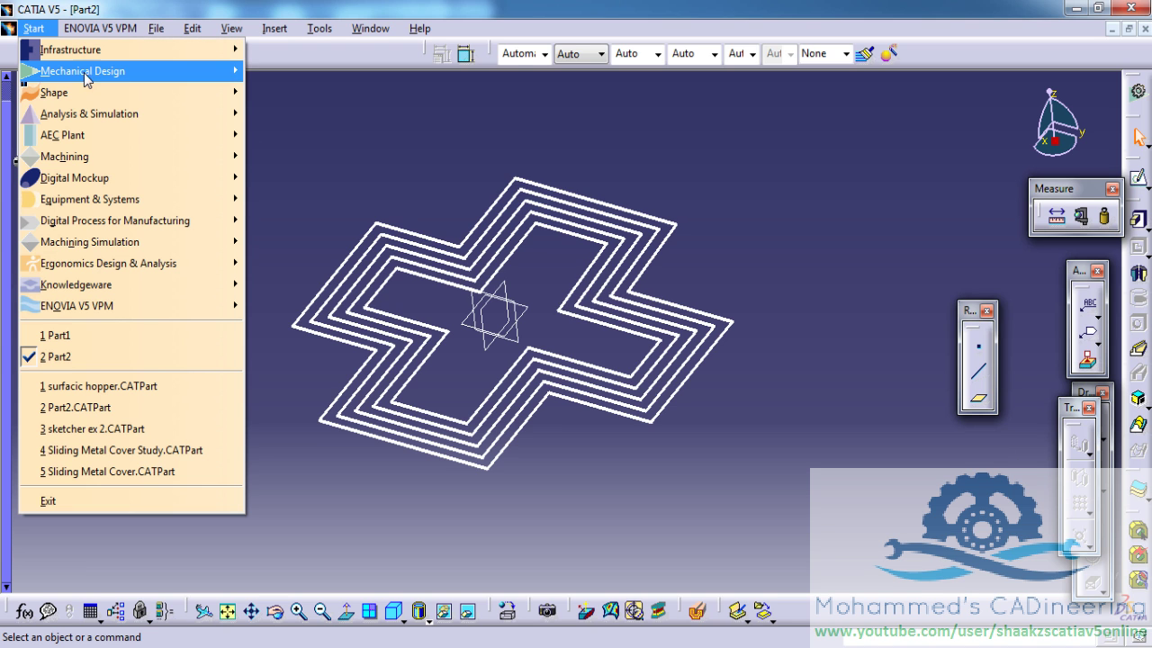
mouse_move(86, 71)
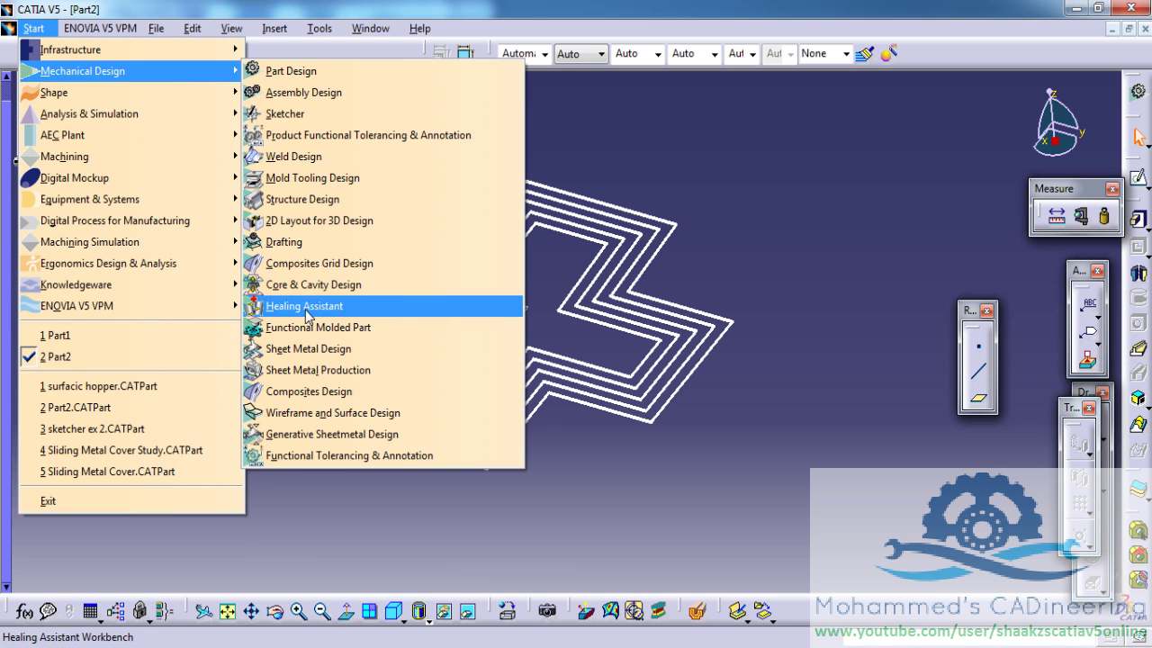
click(322, 413)
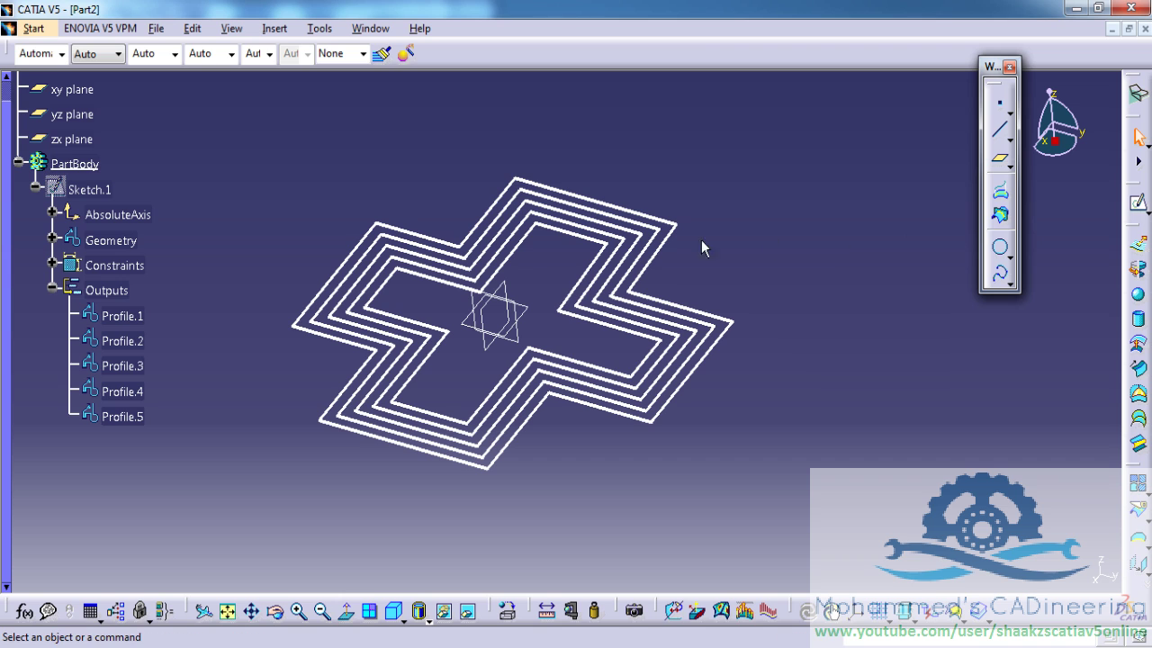
Extrude the outermost cross profile as a surface 20 mm along the Z component
click(652, 258)
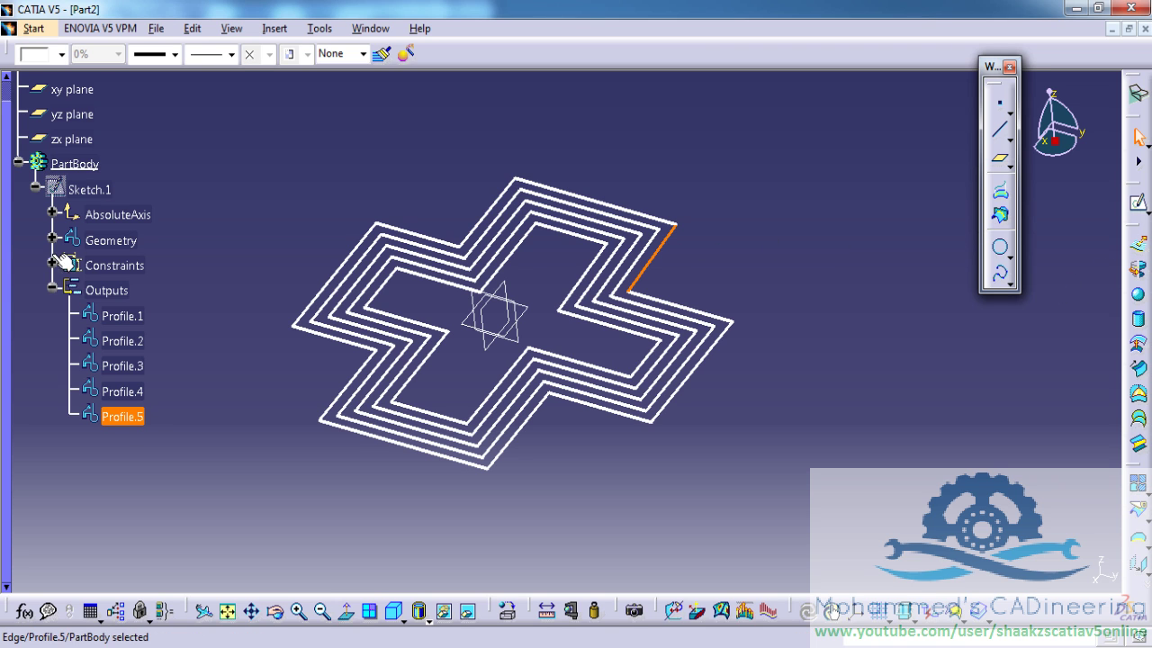
click(126, 421)
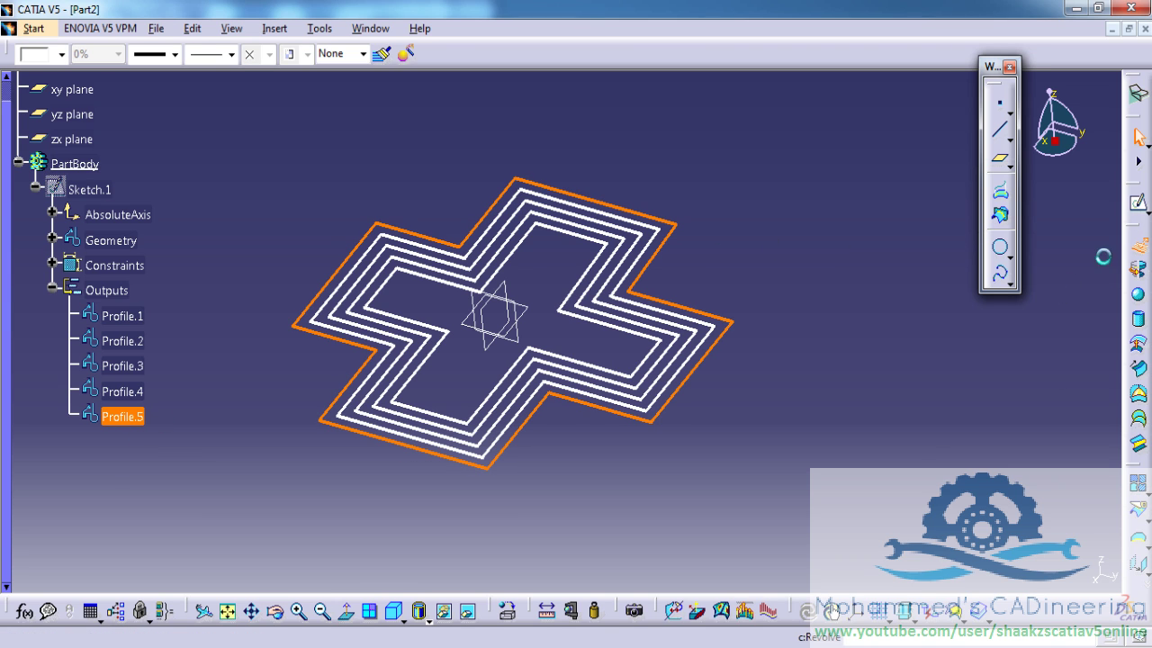
right_click(1015, 366)
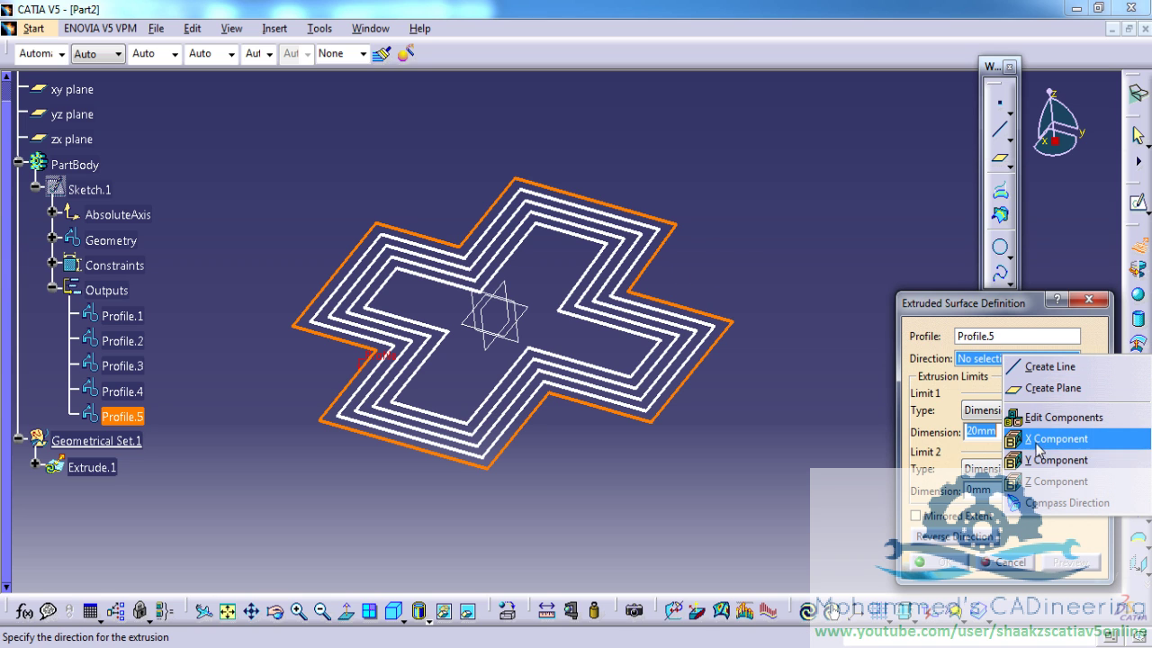
click(1049, 482)
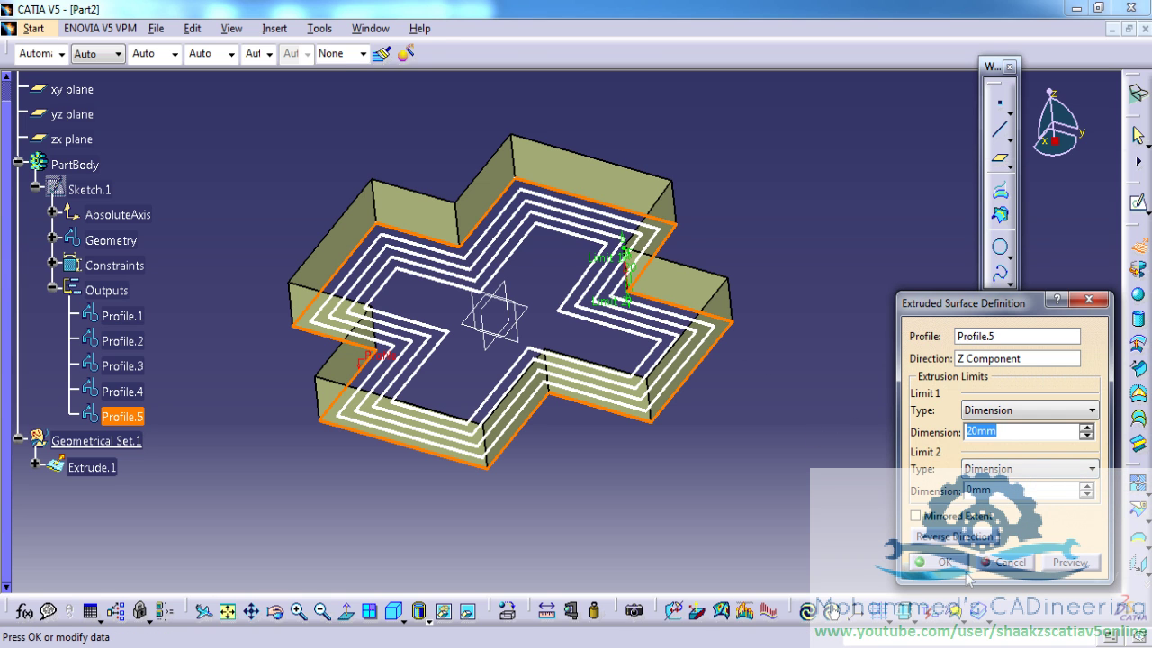
click(961, 567)
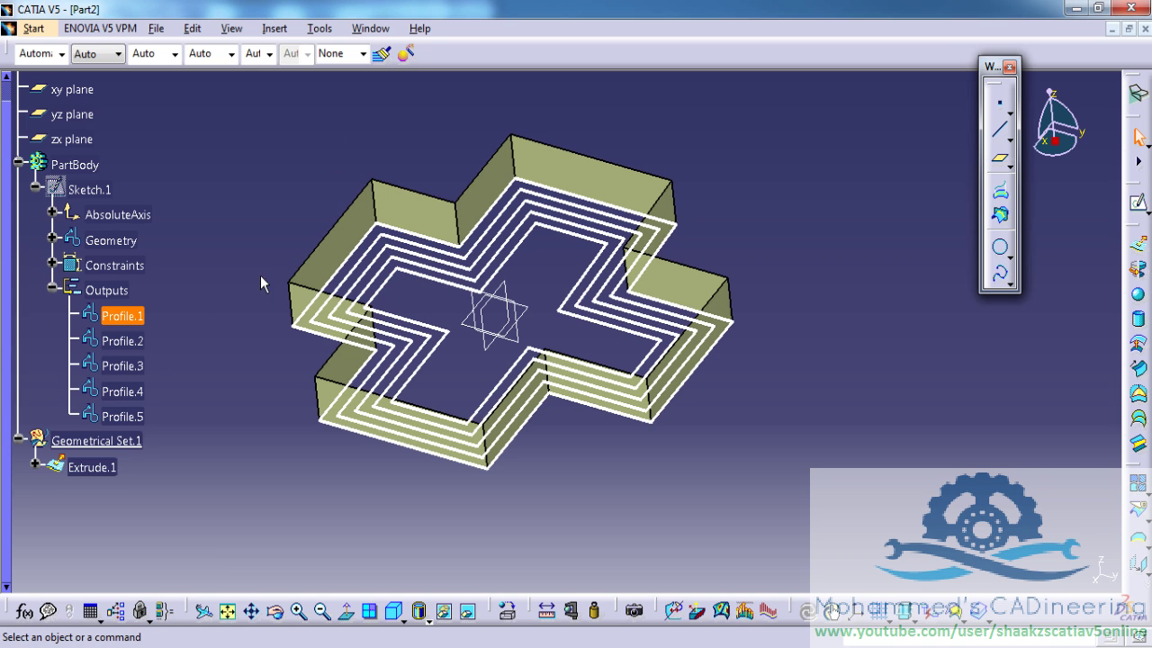
Create a fill surface bounded by the innermost cross profile
click(122, 316)
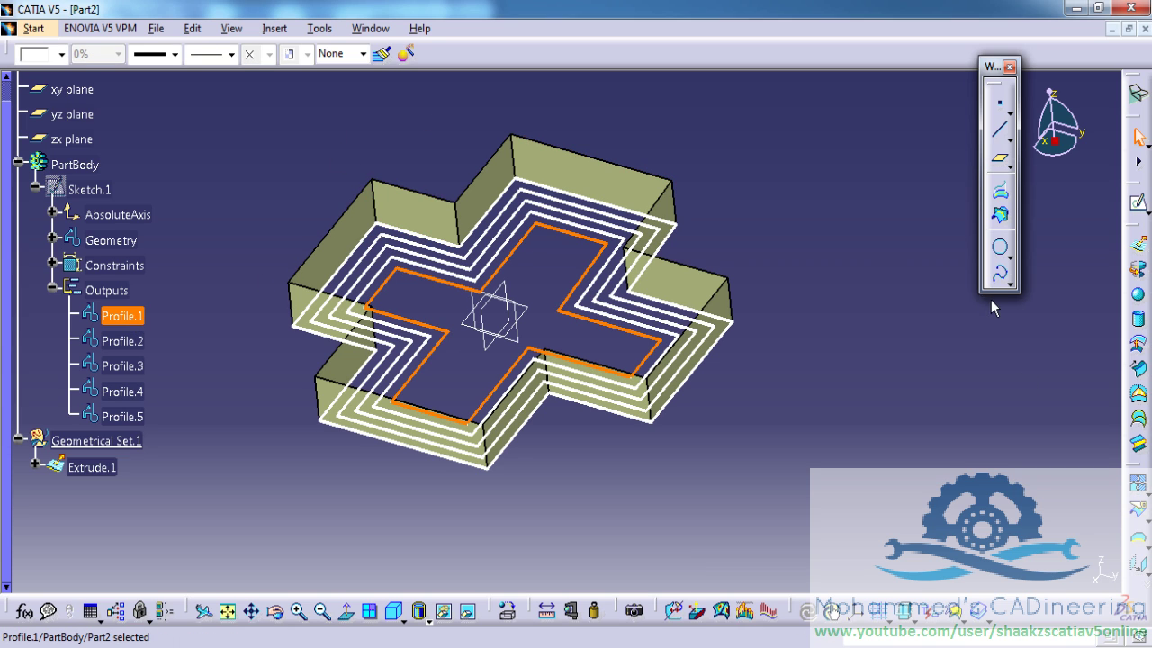
click(33, 27)
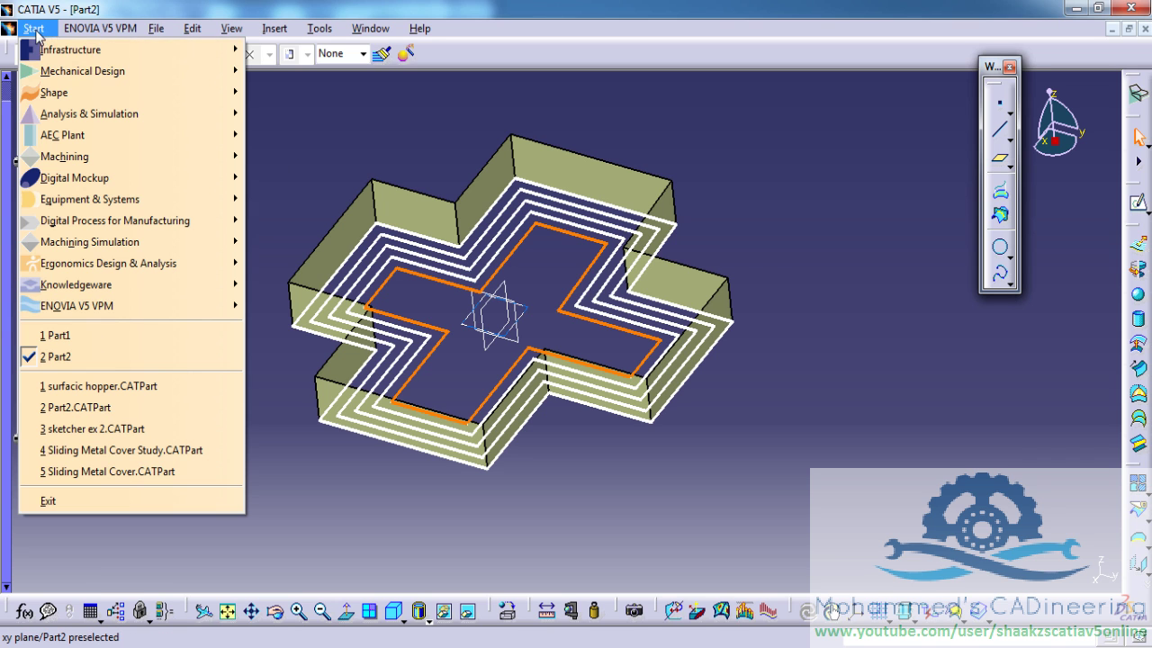
click(1065, 416)
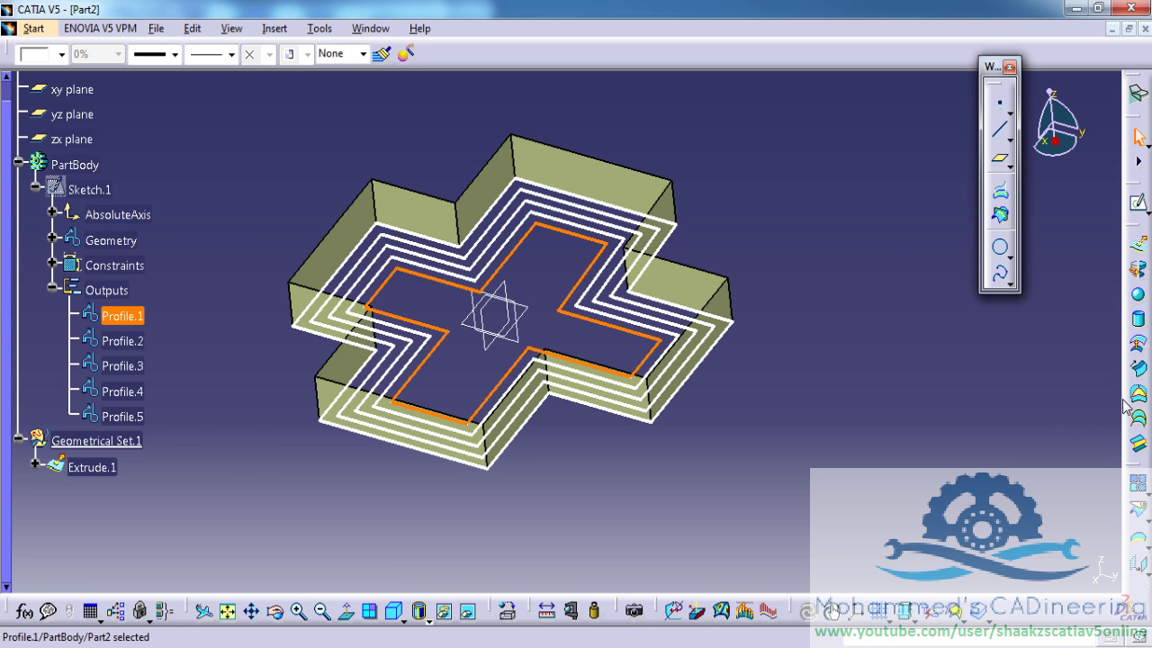
click(1138, 393)
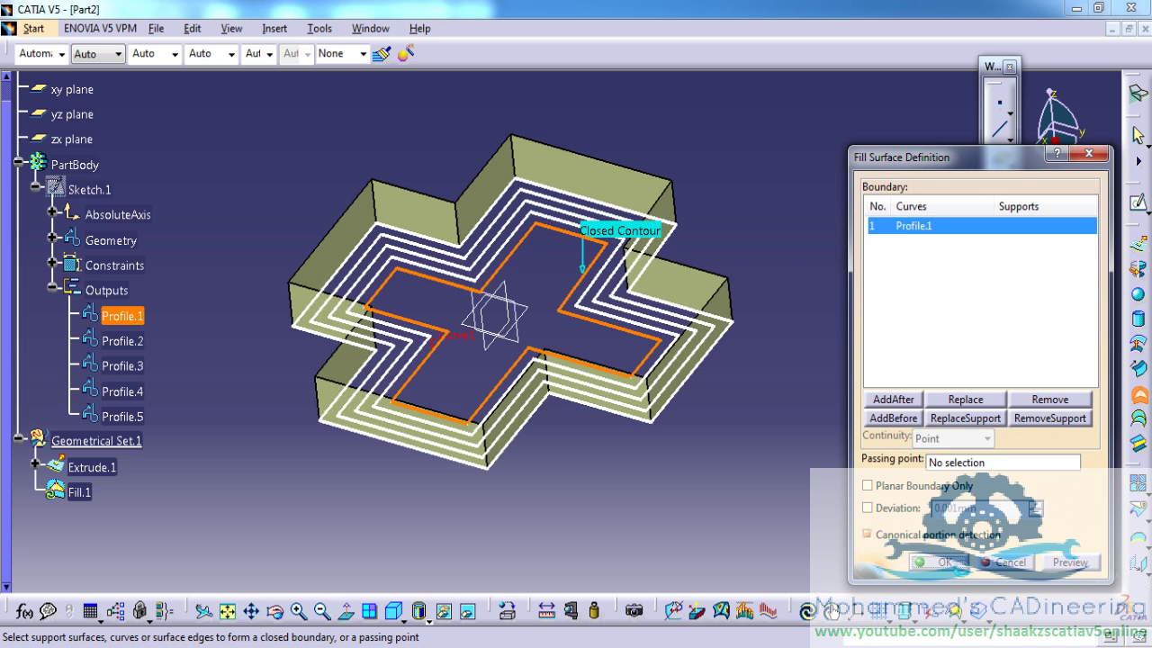
click(936, 562)
Select Profile.2, the cross profile just outside the filled one, and switch to the Part Design workbench
click(477, 270)
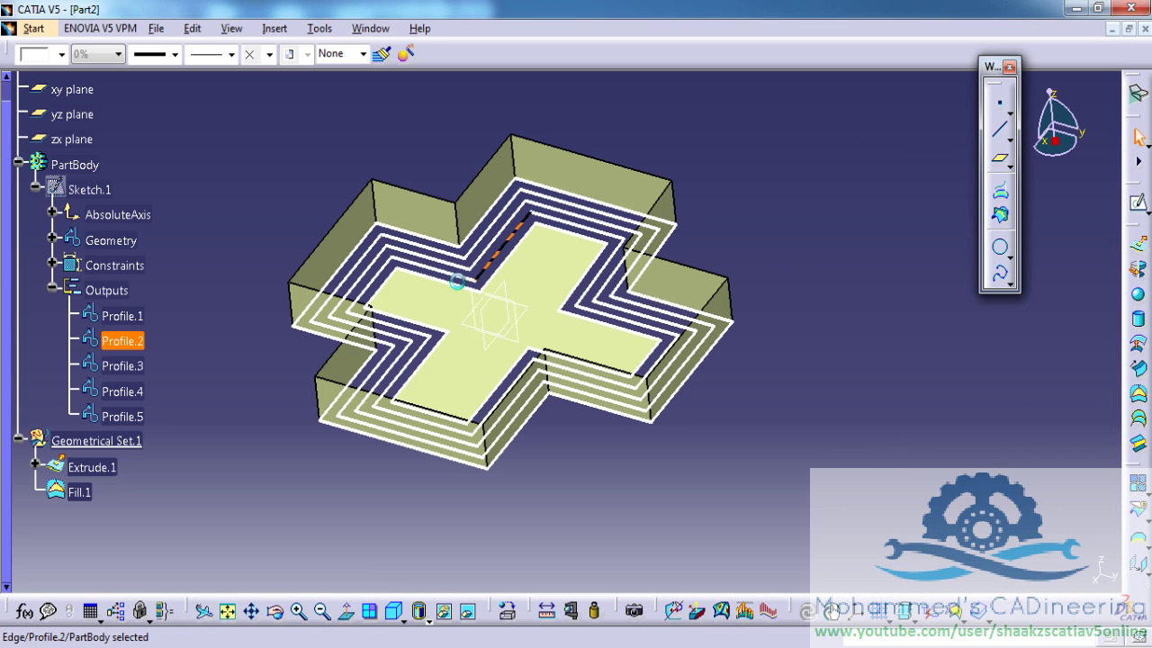
click(267, 262)
click(144, 340)
click(55, 32)
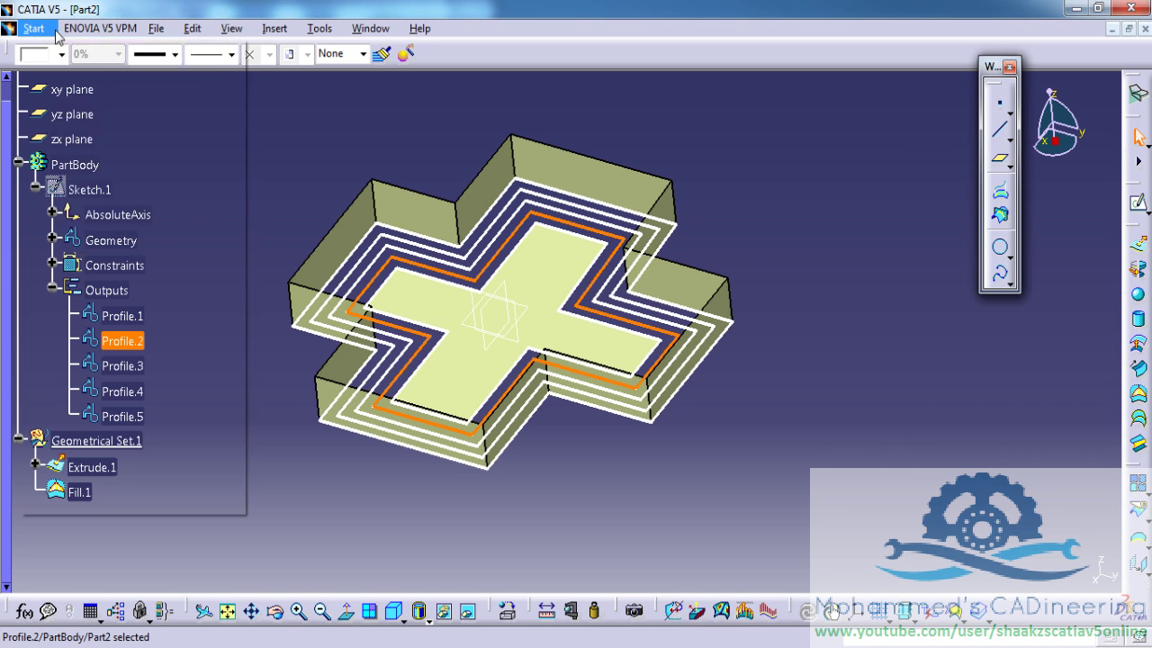
mouse_move(79, 74)
click(311, 77)
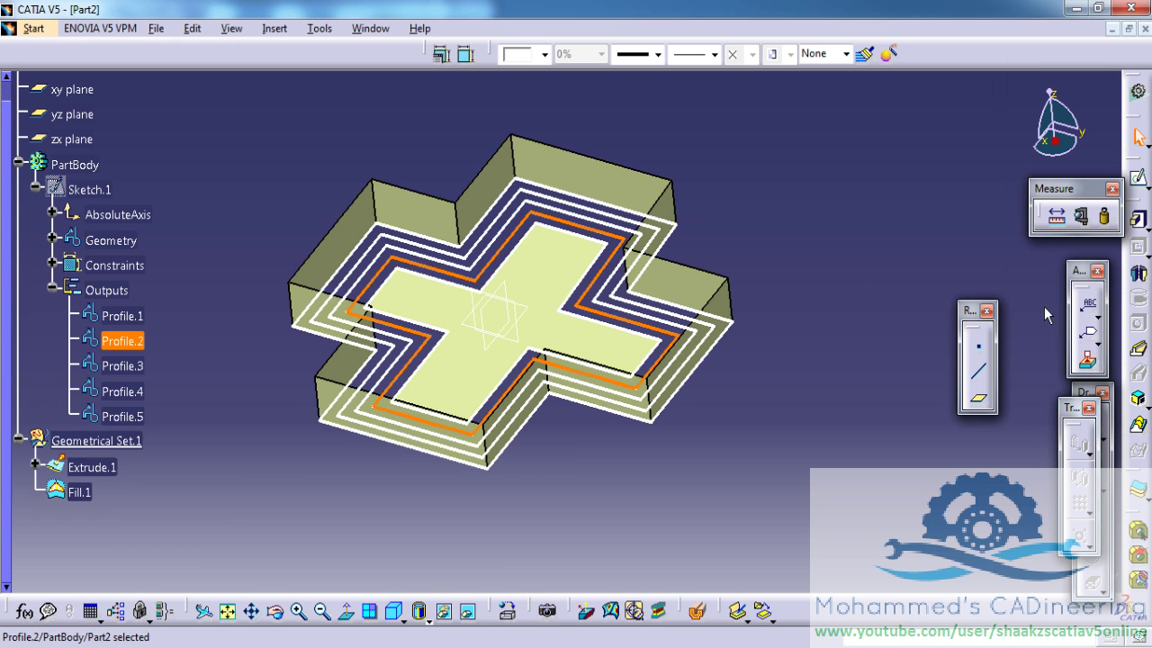
Pad Profile.2 to a length of 20 mm as a thick wall with Thickness1 of 1 mm
click(1138, 218)
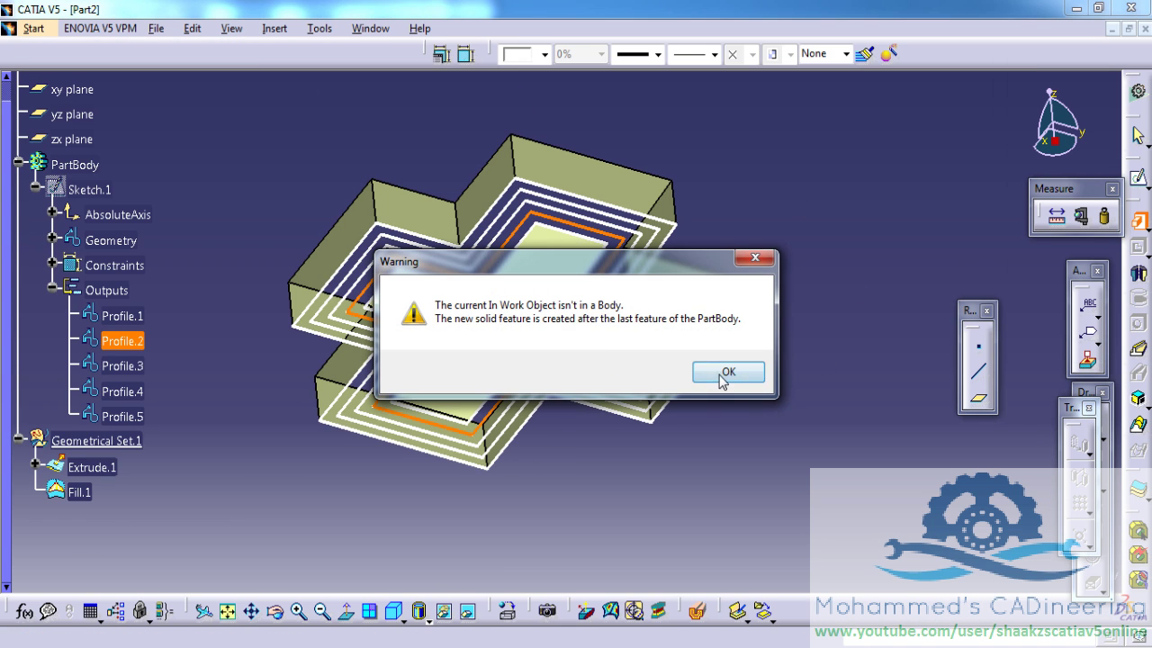
click(728, 373)
click(956, 442)
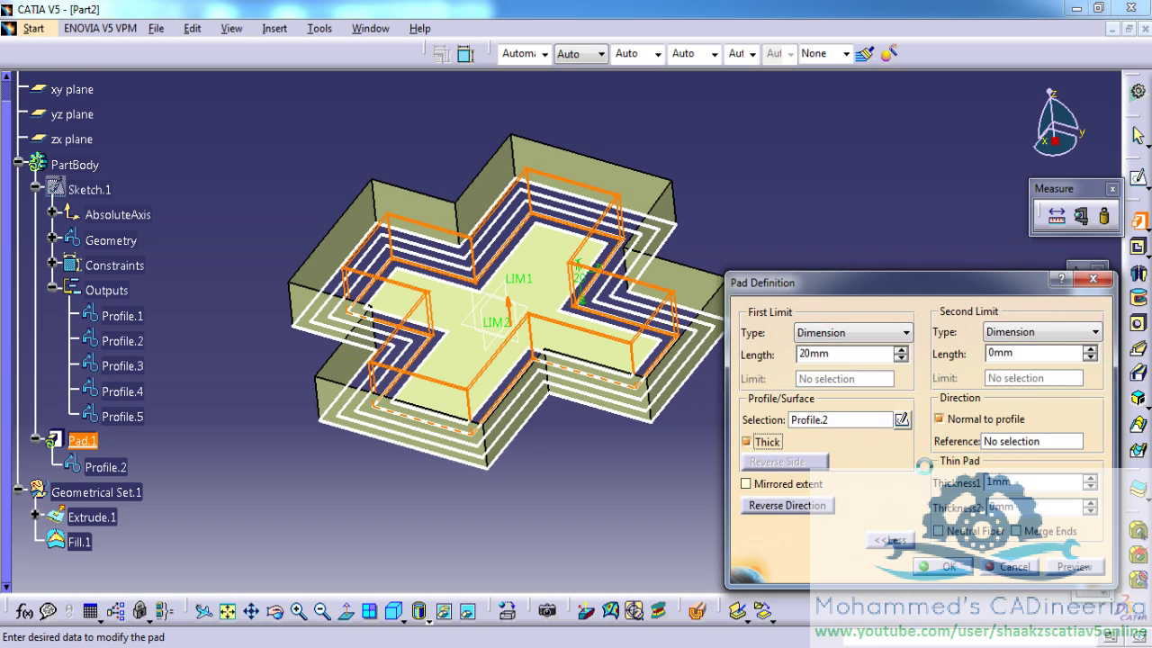
click(966, 569)
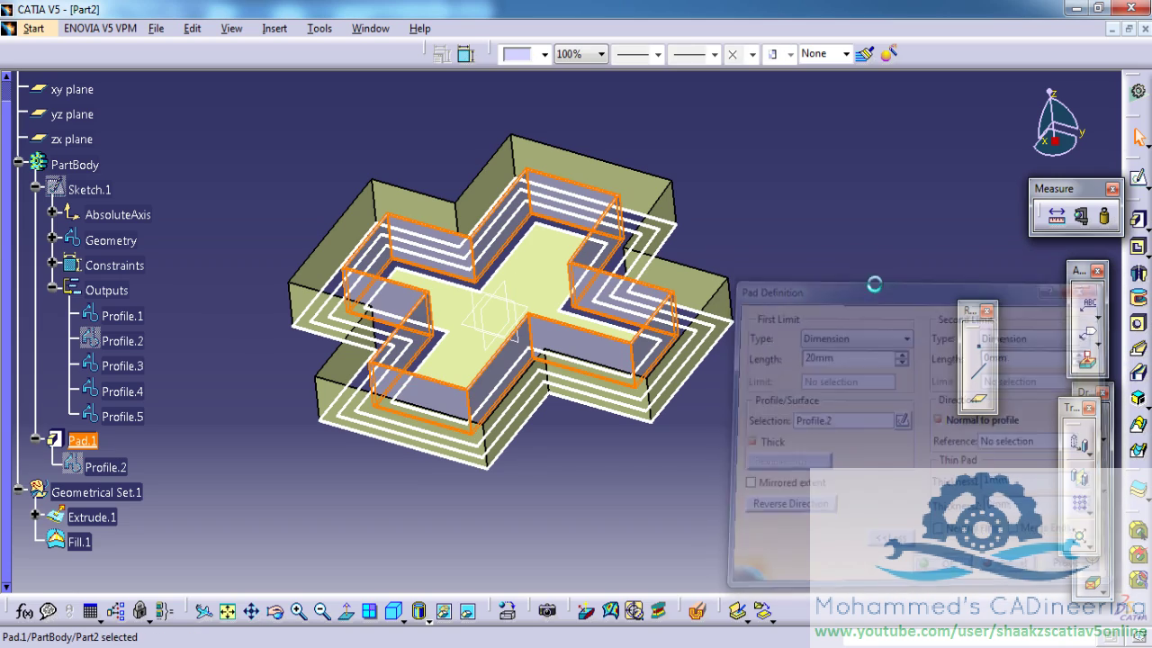
middle_drag(649, 199, 627, 249)
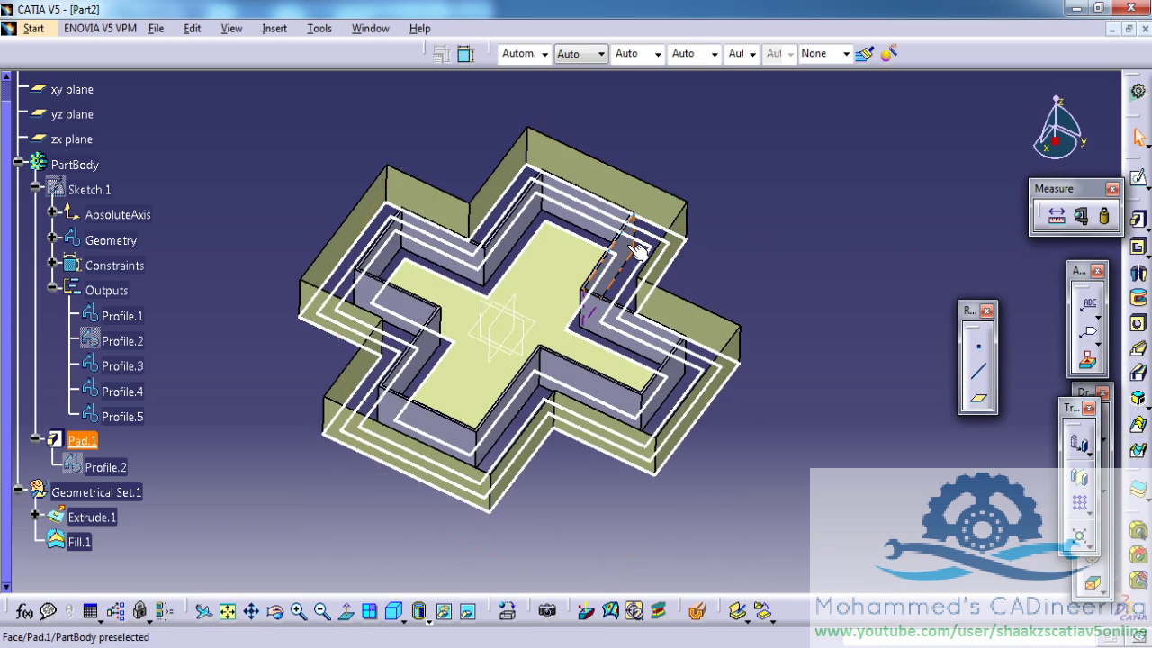
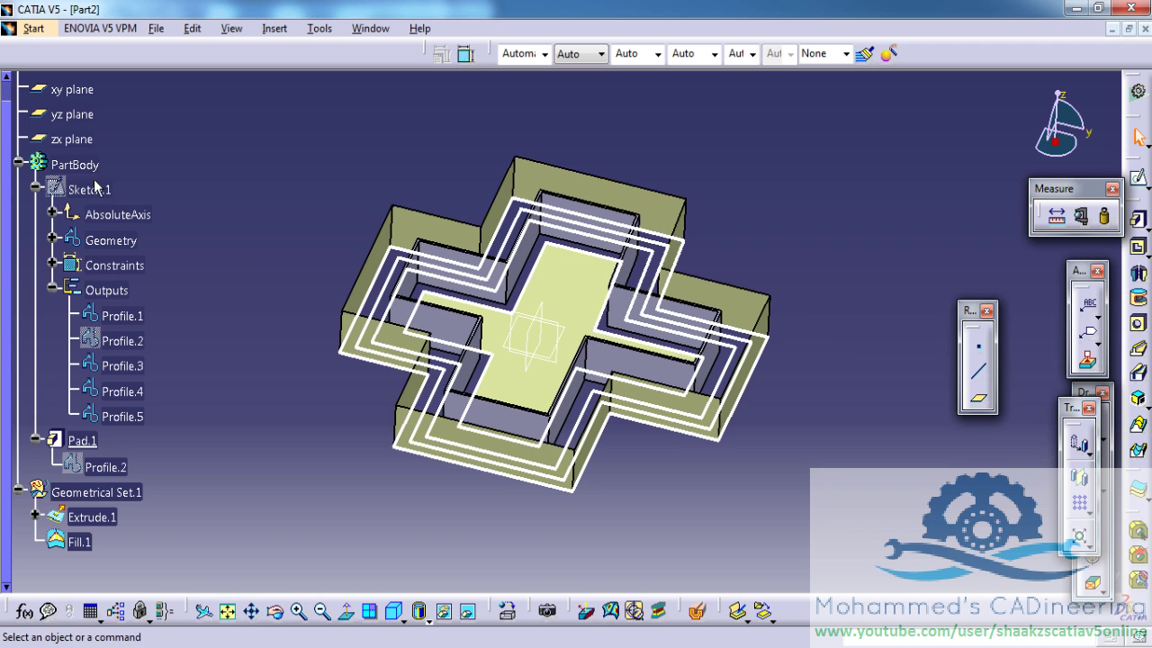
In Sketch.1, move the upper arm's left vertical line on the outermost cross outward to about 12 mm from the adjacent profile, and exit the sketch
double_click(94, 197)
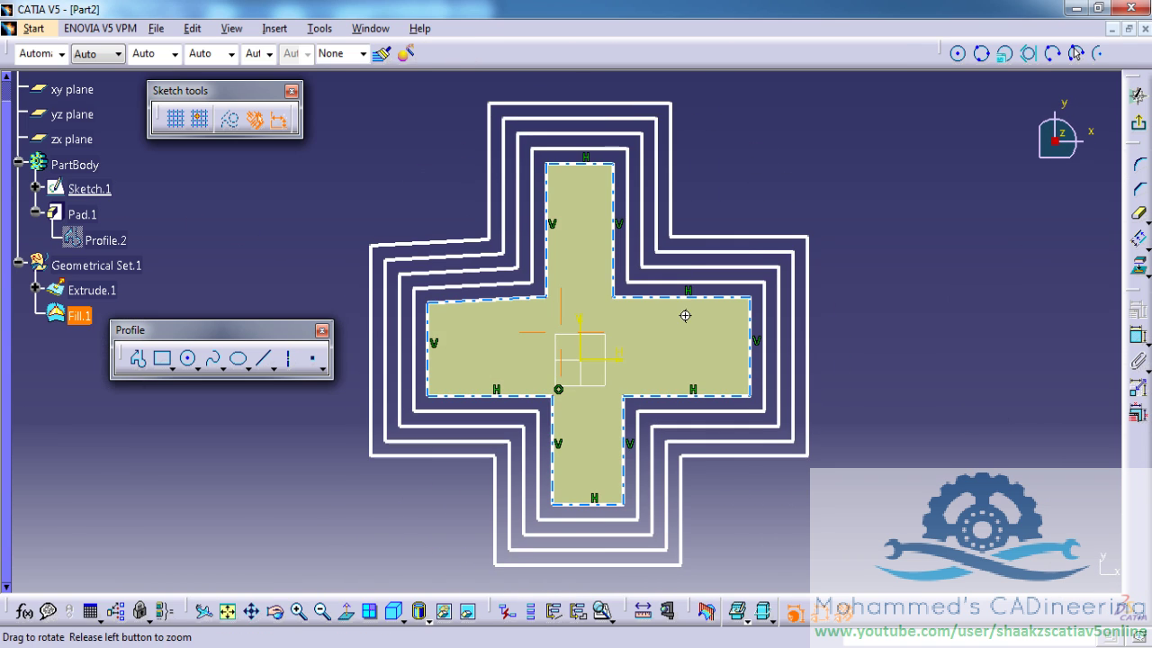
mouse_move(684, 316)
middle_down()
mouse_move(581, 233)
mouse_move(681, 331)
middle_up()
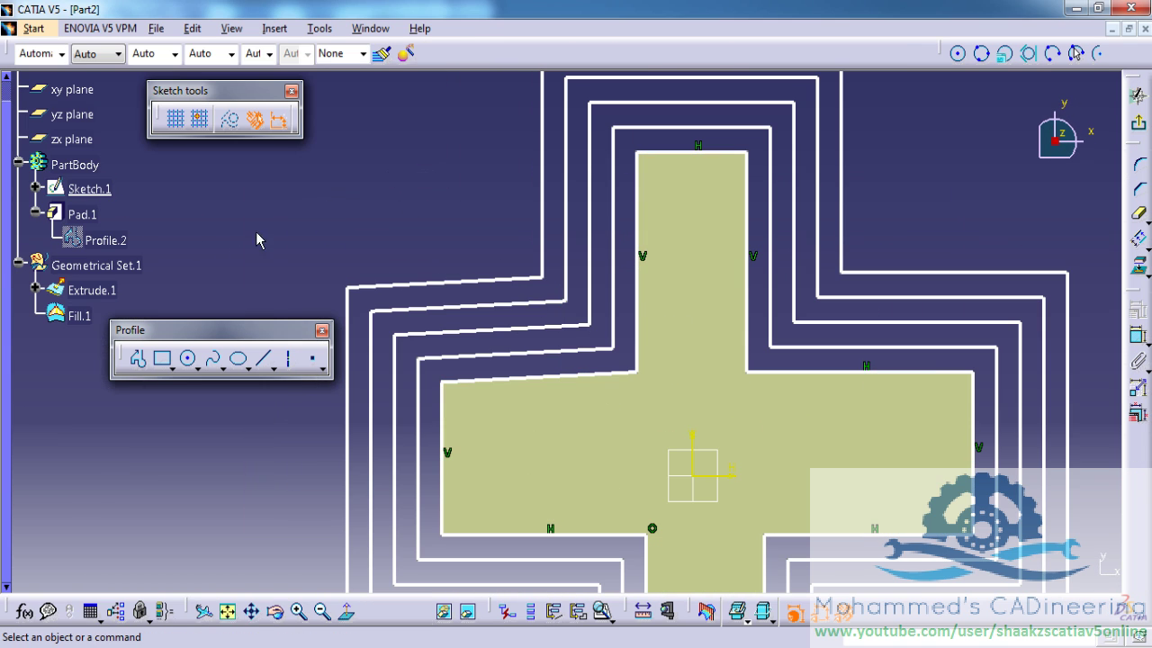
mouse_move(643, 174)
middle_down()
mouse_move(664, 226)
mouse_move(729, 205)
middle_up()
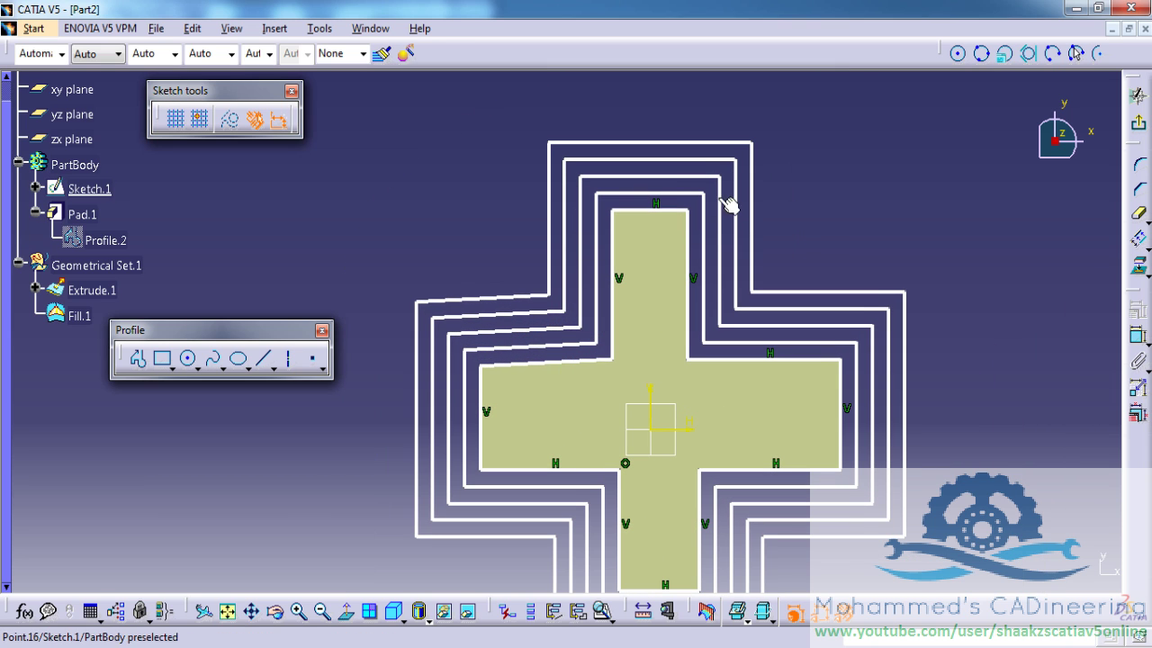
click(546, 166)
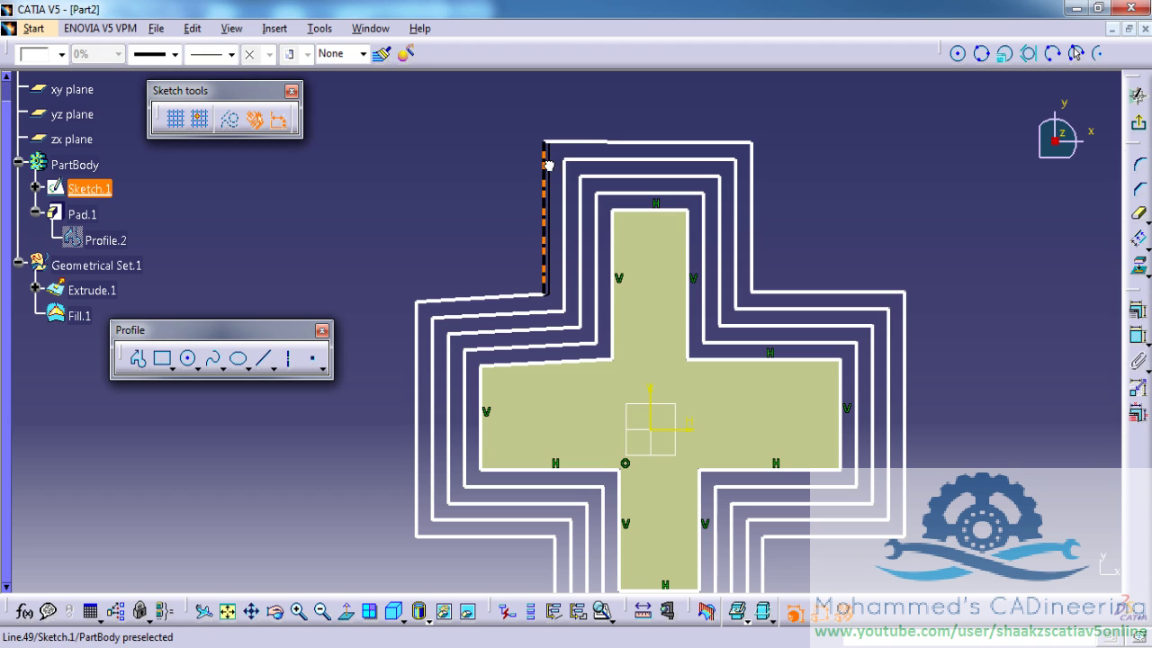
click(531, 165)
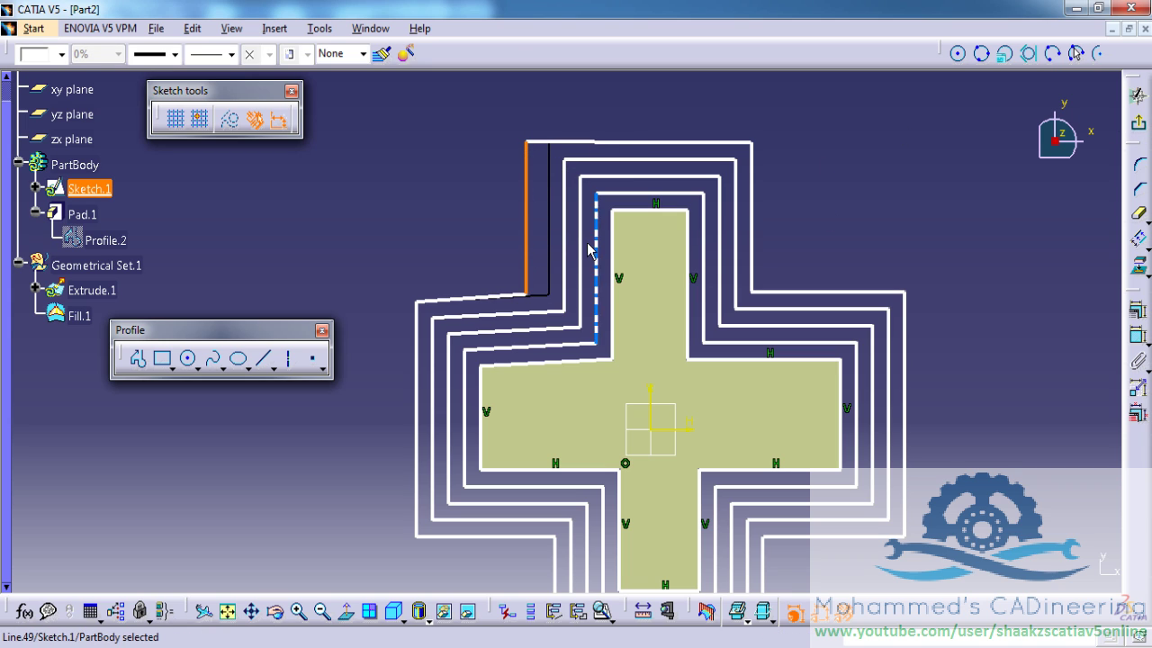
click(1138, 128)
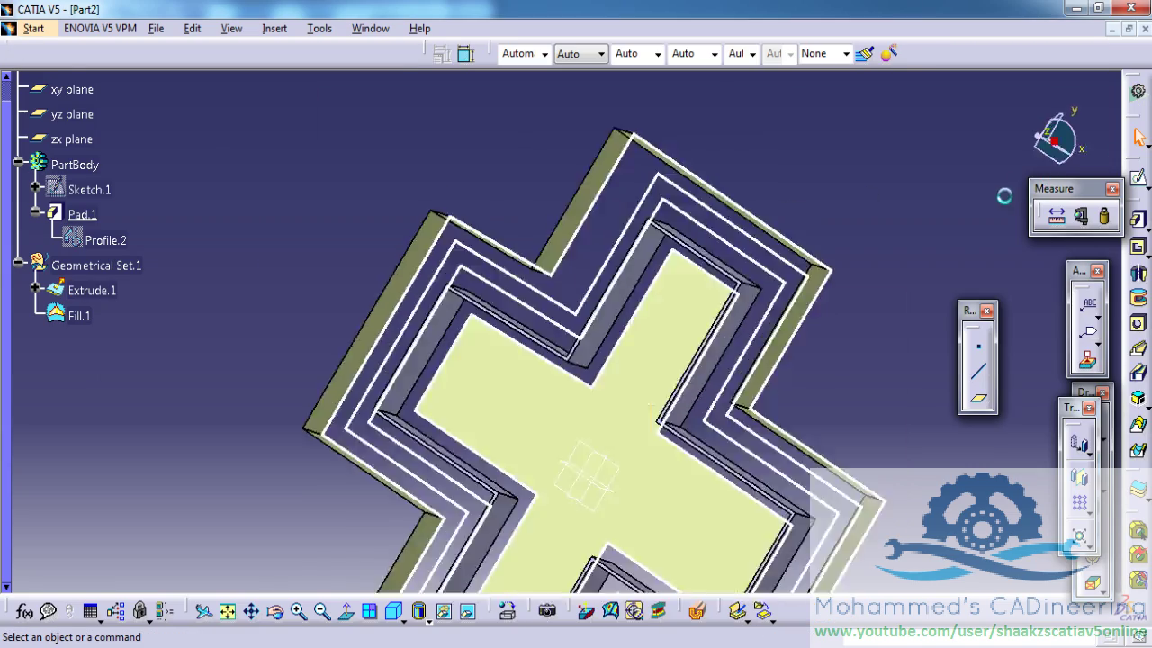
middle_drag(522, 465, 404, 213)
click(336, 272)
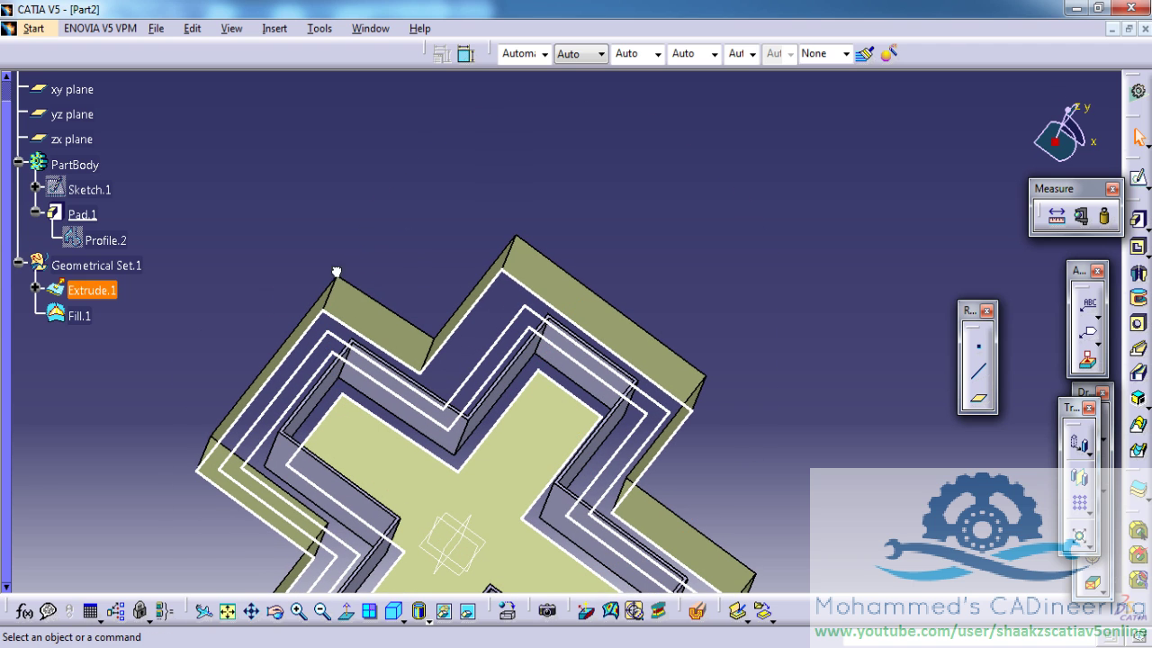
In Sketch.1, constrain the upper arm's left vertical lines of the two outermost profiles to 15 mm apart, and exit the sketch
double_click(106, 192)
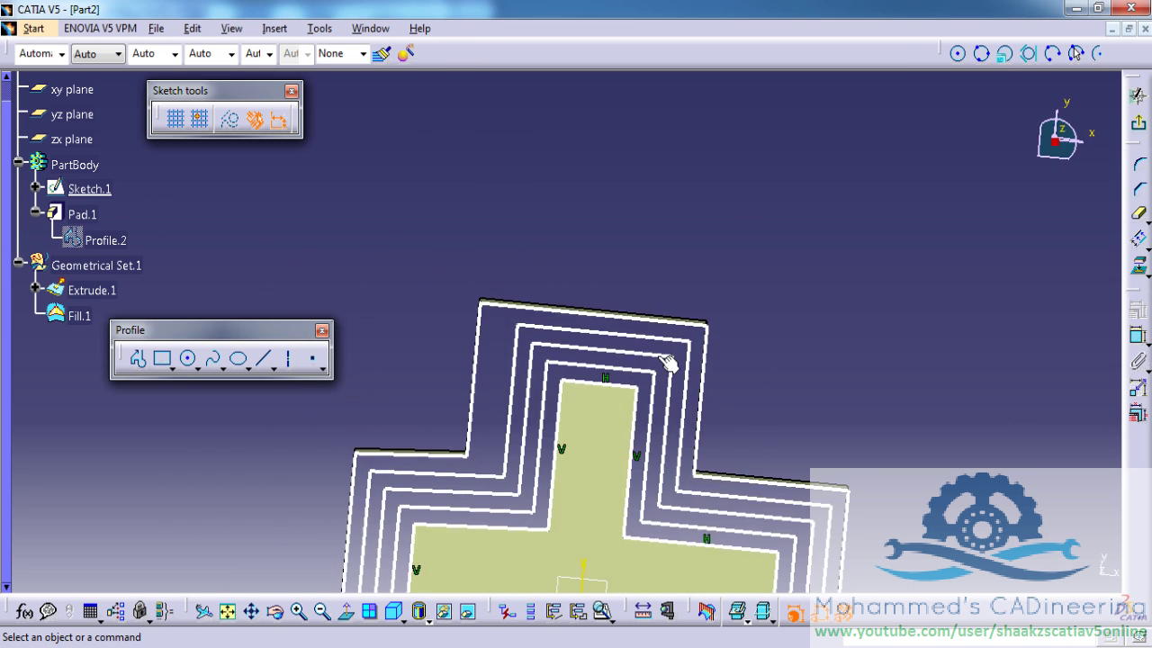
click(1136, 337)
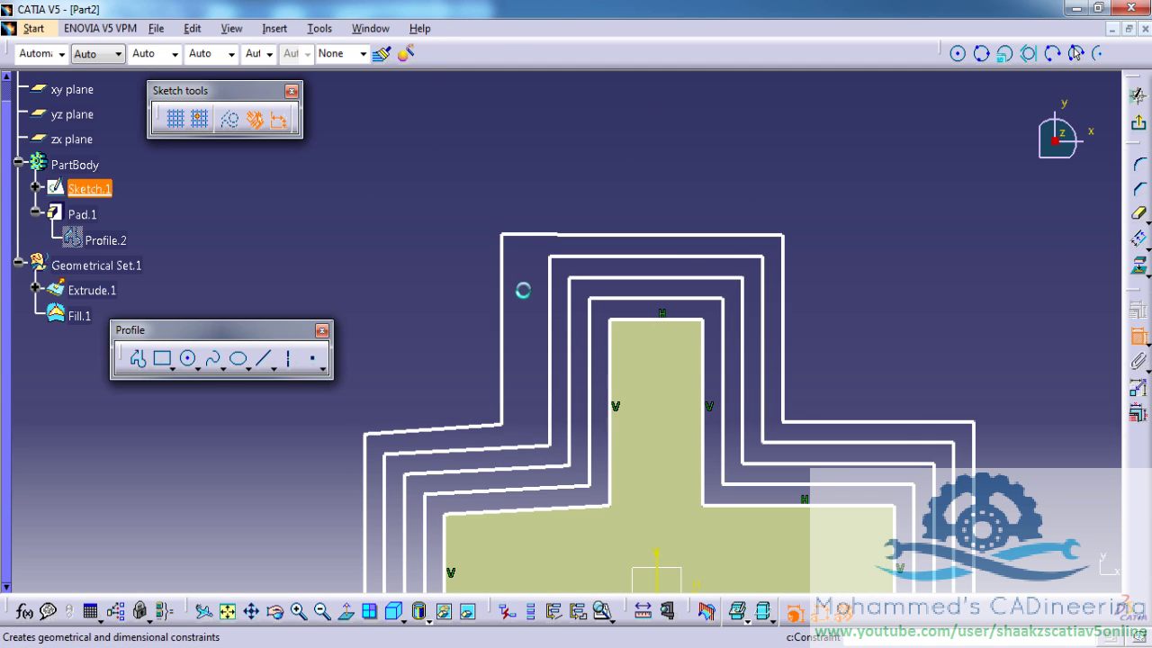
click(502, 261)
click(552, 280)
click(541, 208)
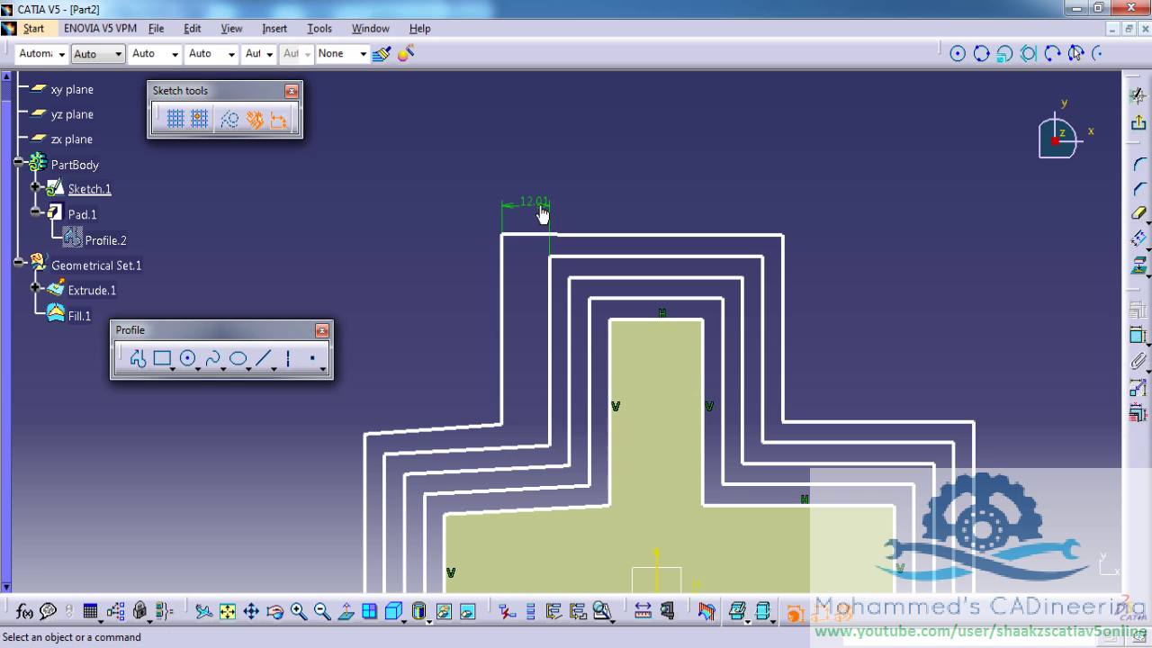
double_click(541, 208)
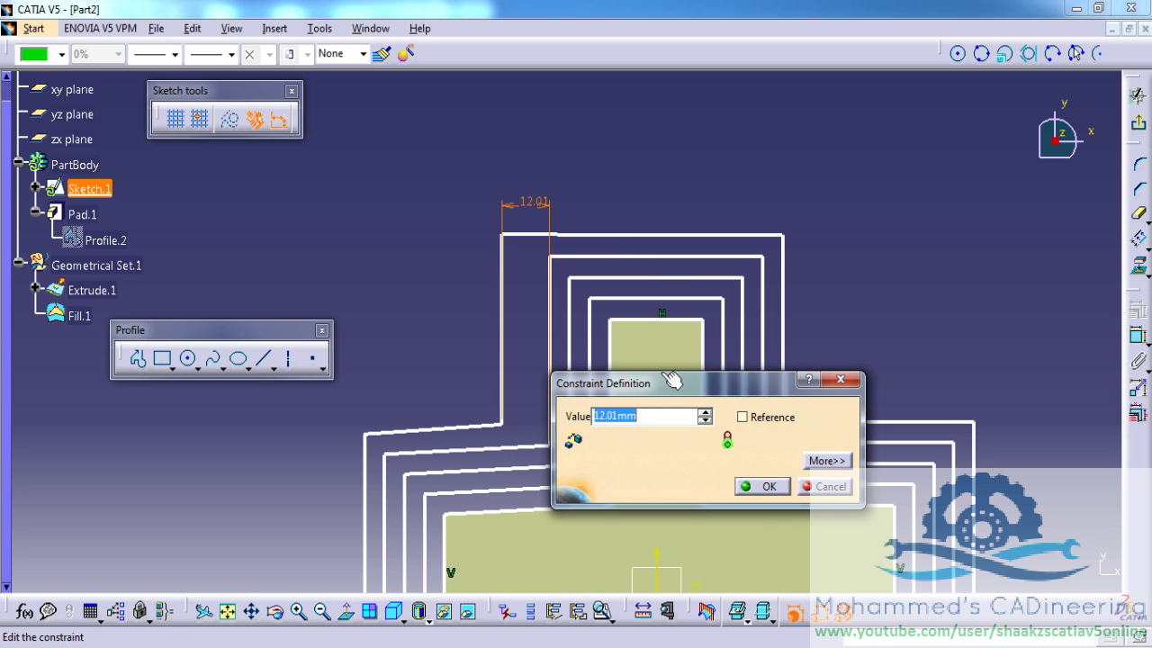
key(Return)
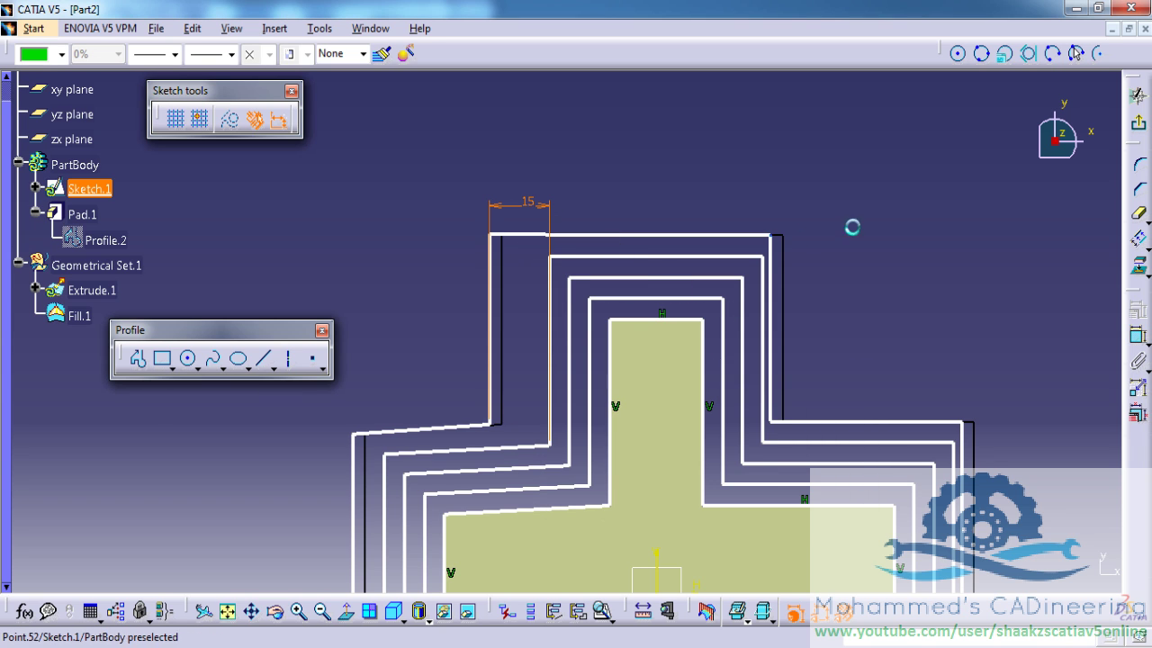
click(1075, 53)
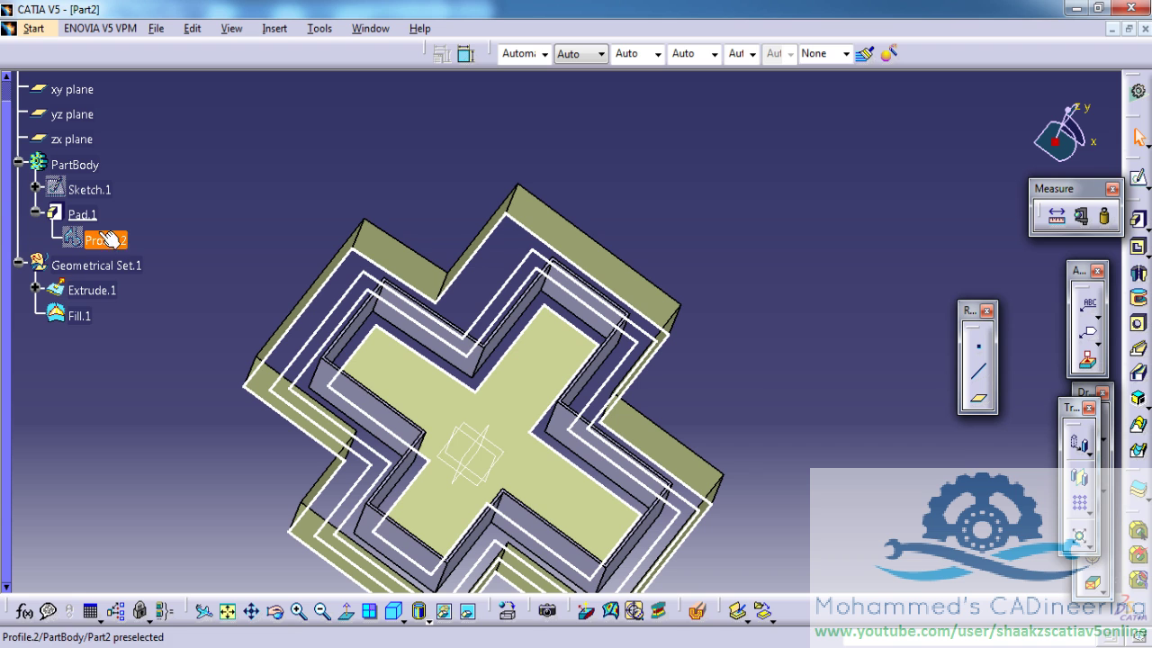
Reopen Sketch.1 to review its profiles and the 15 mm constraint, return to the part and examine the output profiles in 3D
double_click(89, 189)
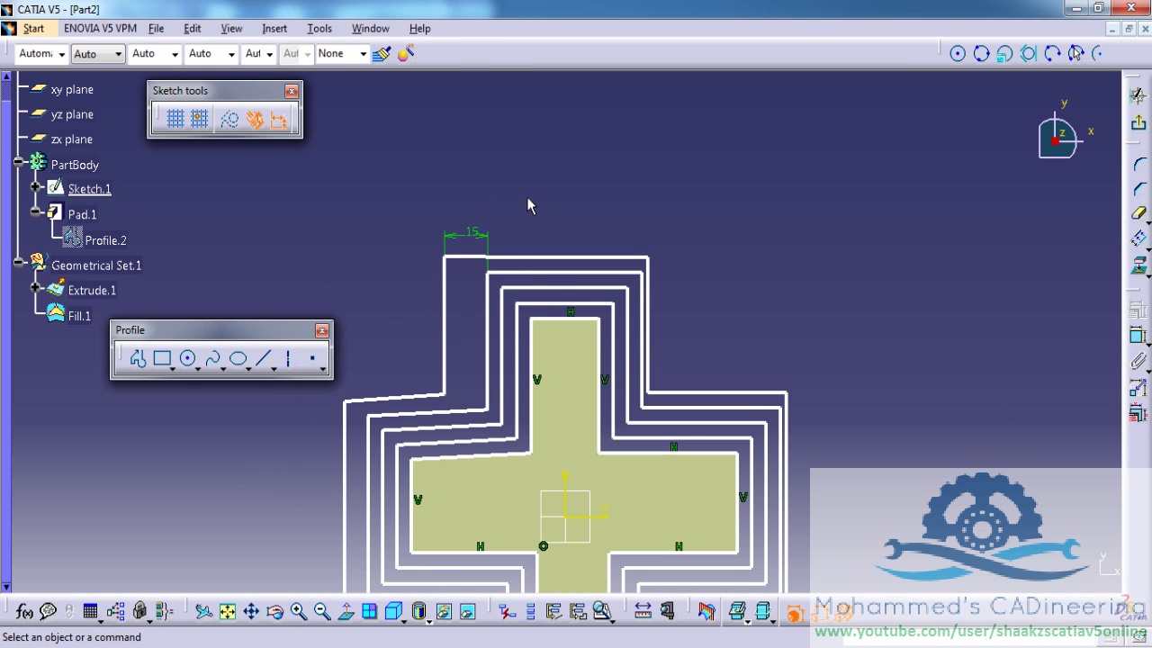
click(1139, 121)
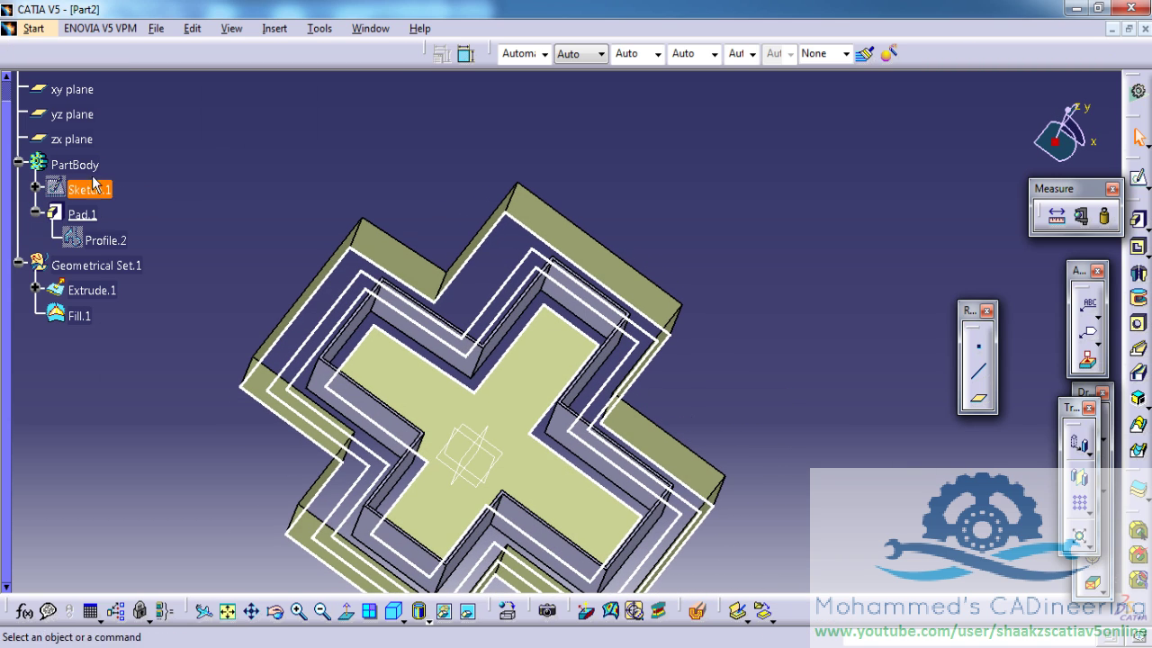
click(95, 236)
click(90, 180)
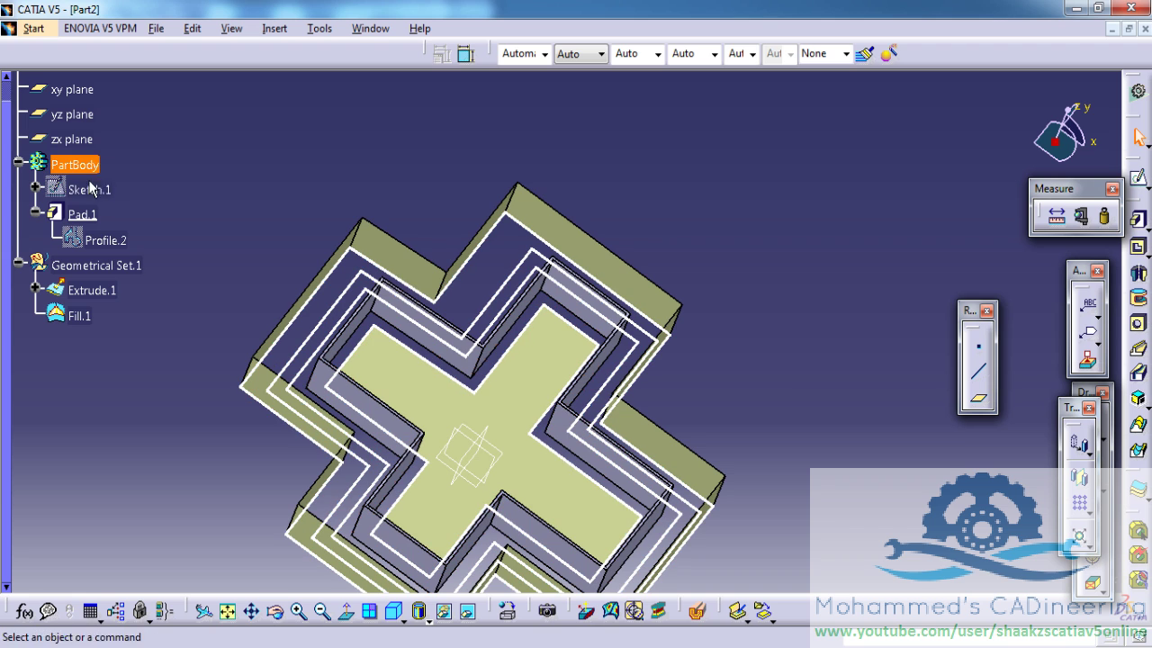
click(506, 254)
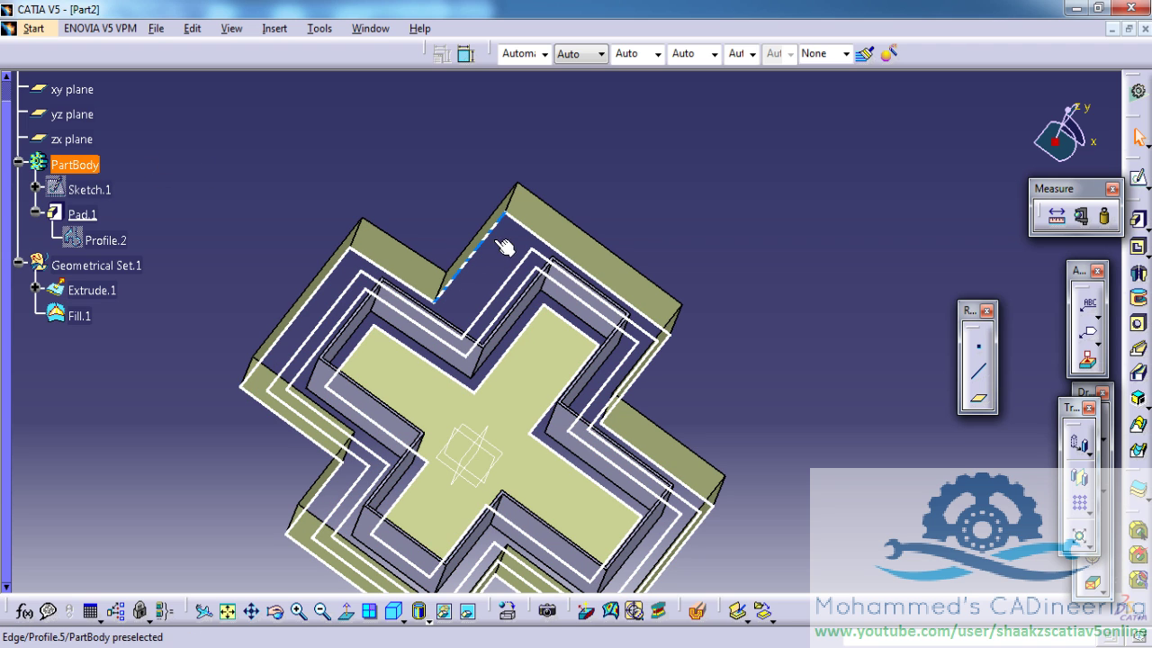
click(491, 362)
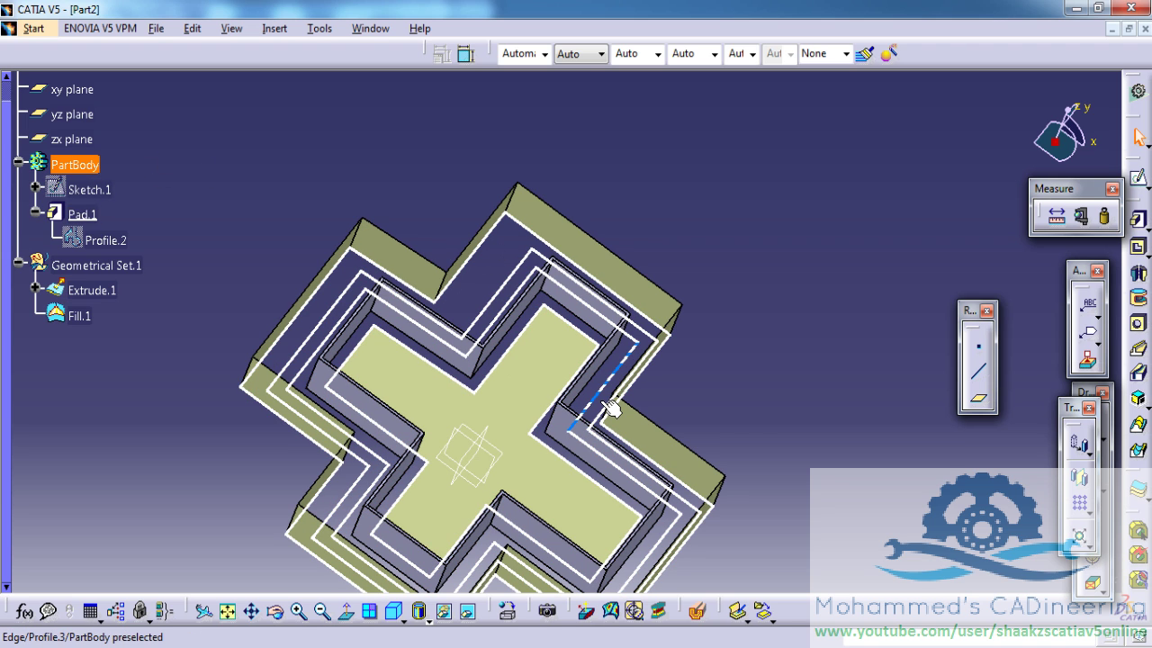
middle_drag(610, 407, 790, 297)
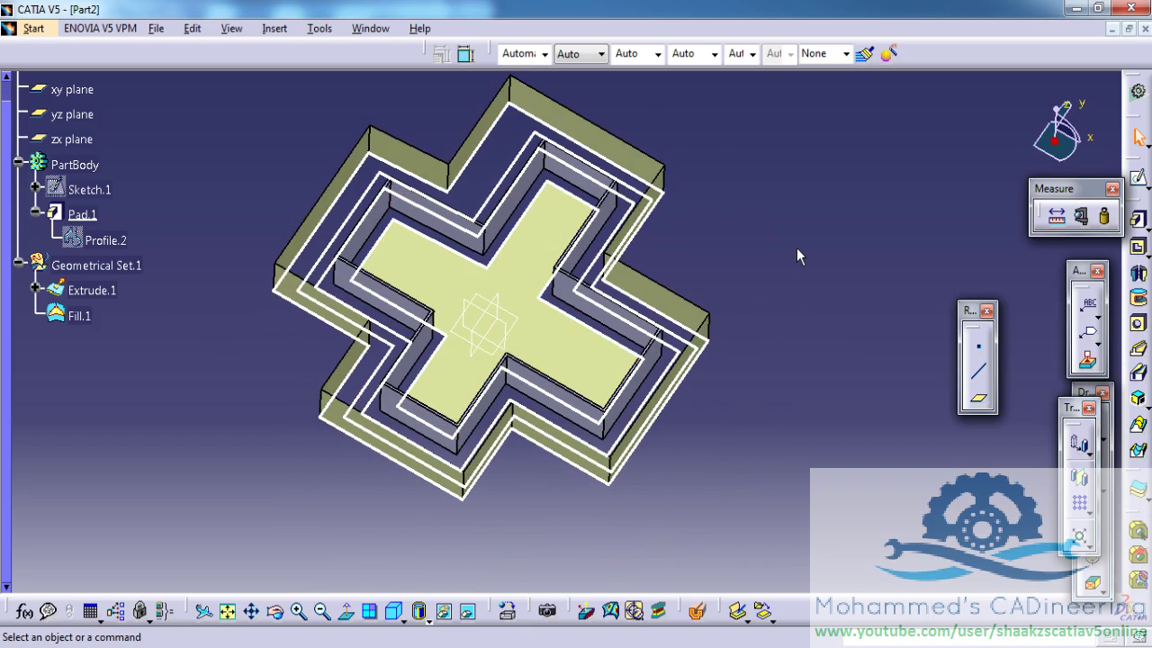